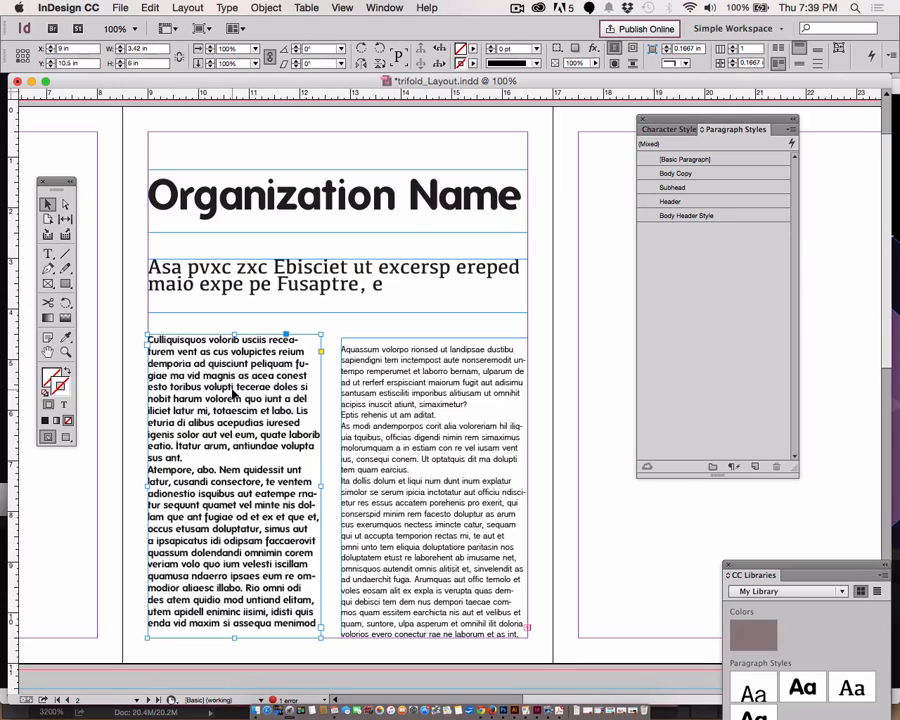
Delete the bold body text frame, move the remaining body frame to the left margin and extend its height to about 6.32 in
{"action": "key", "text": "Delete"}
{"action": "left_click_drag", "start_coordinate": [400, 418], "coordinate": [216, 403]}
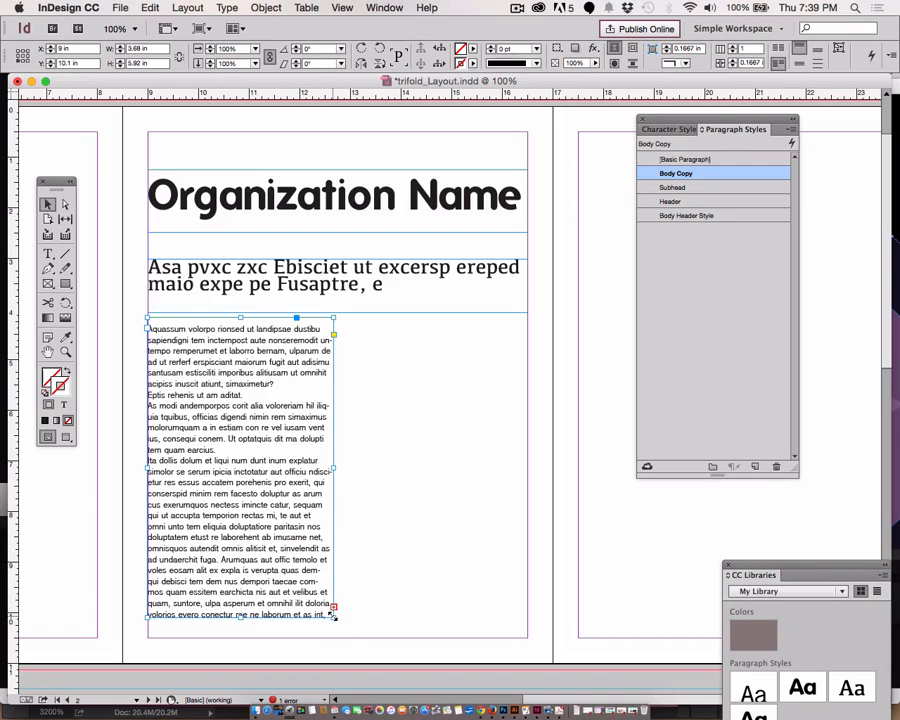
{"action": "left_click_drag", "start_coordinate": [334, 616], "coordinate": [334, 636]}
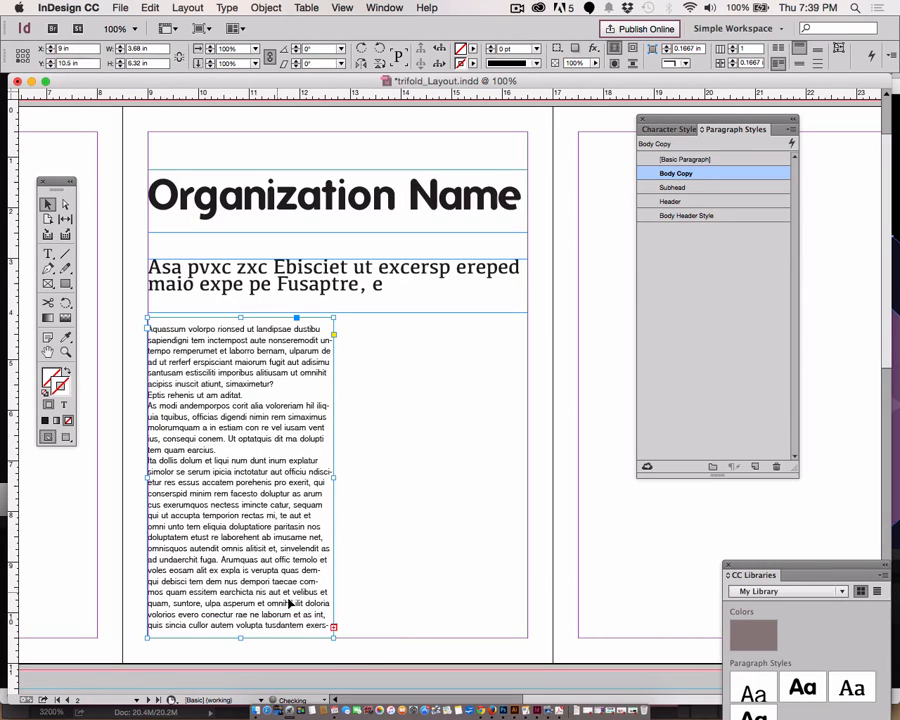
Thread the overset body text into a new frame about 3.54 by 6.32 in, forming a second column beside the first
{"action": "left_click", "coordinate": [334, 628]}
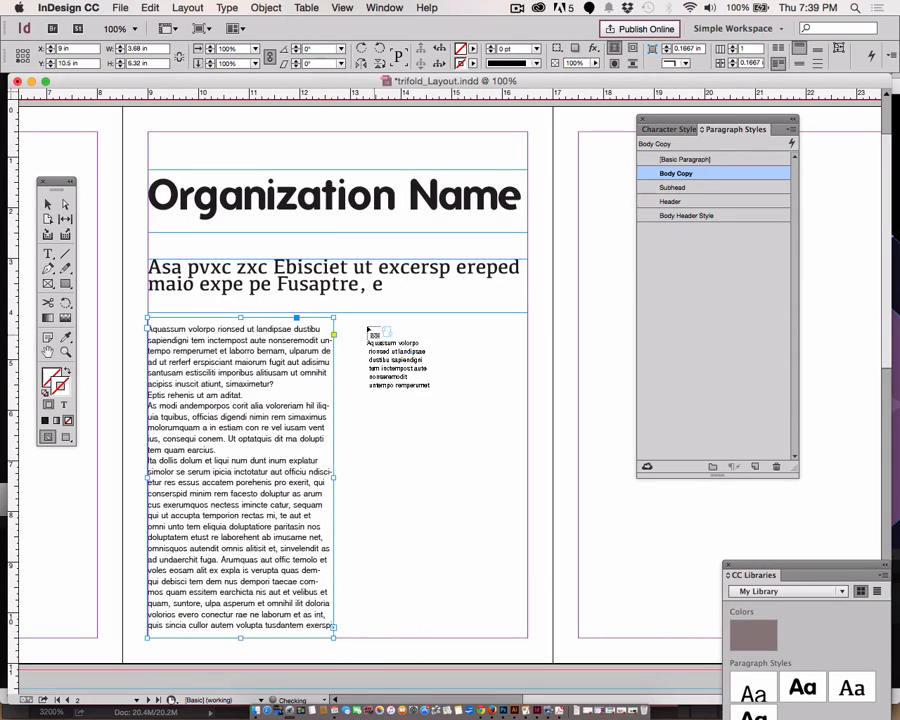
{"action": "key", "text": "Escape"}
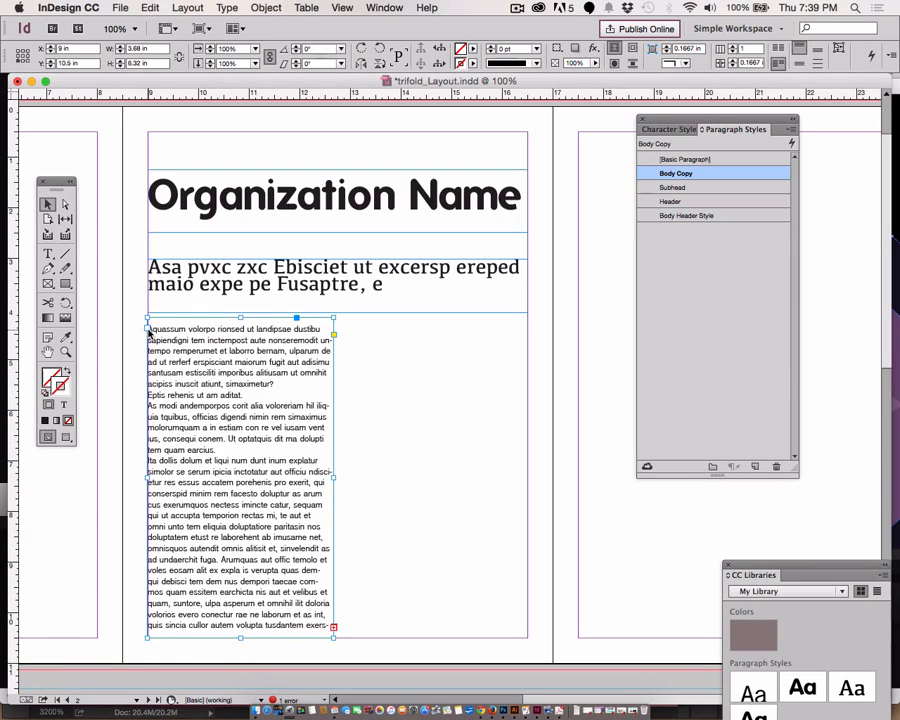
{"action": "left_click", "coordinate": [335, 627]}
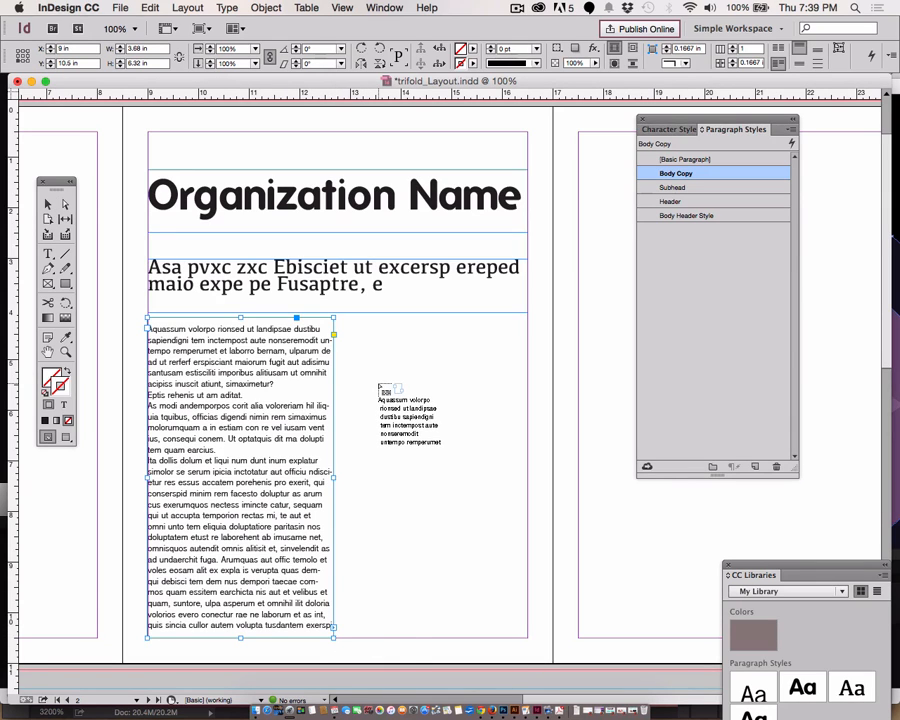
{"action": "left_click_drag", "start_coordinate": [345, 318], "coordinate": [523, 634]}
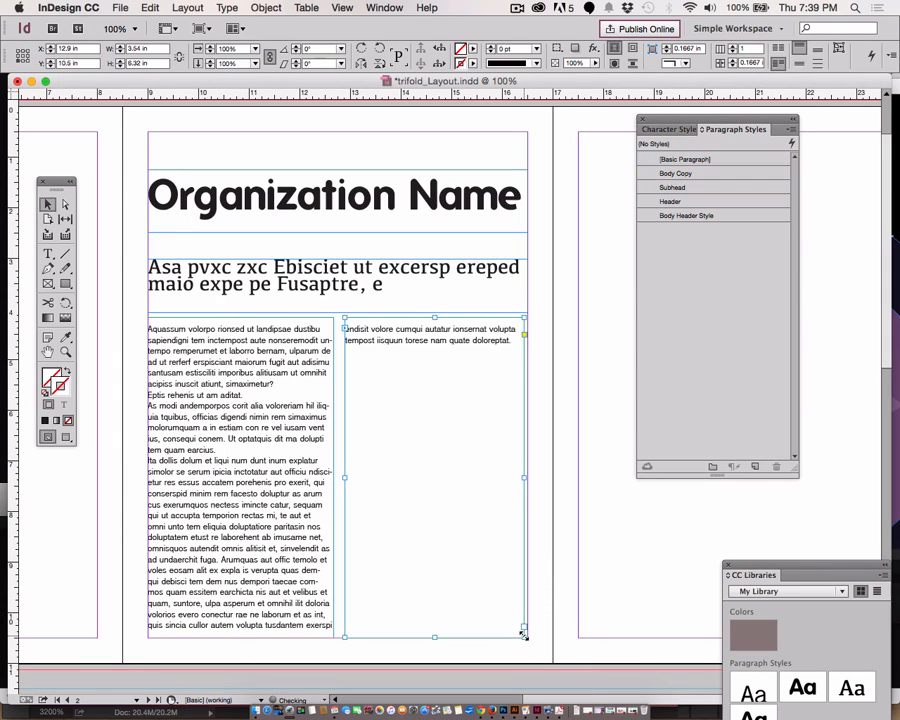
Fill the second body column with placeholder text and deselect the frame
{"action": "left_click", "coordinate": [47, 253]}
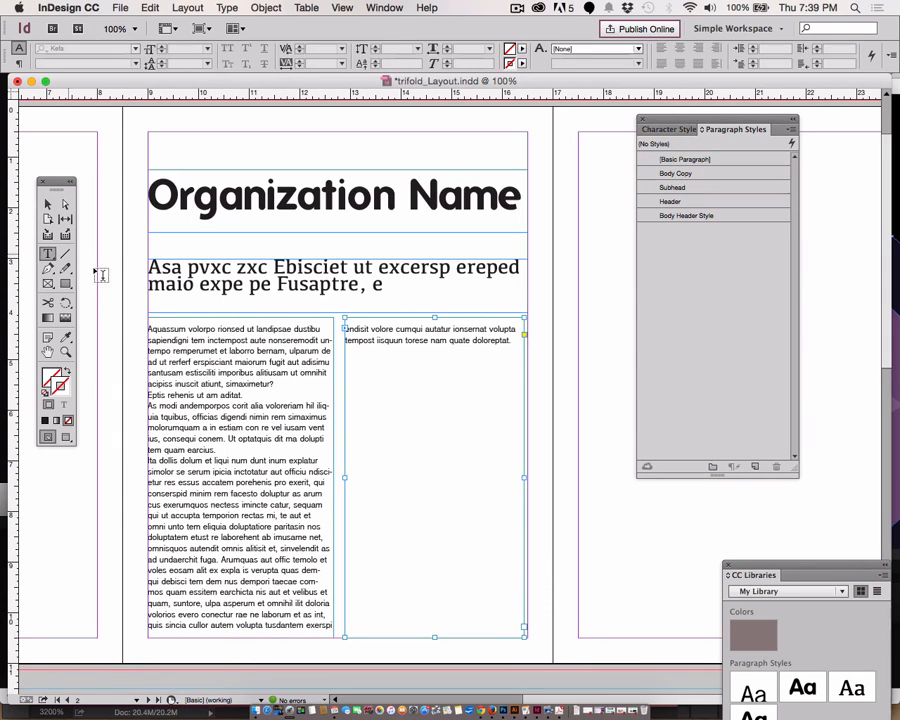
{"action": "left_click", "coordinate": [366, 341]}
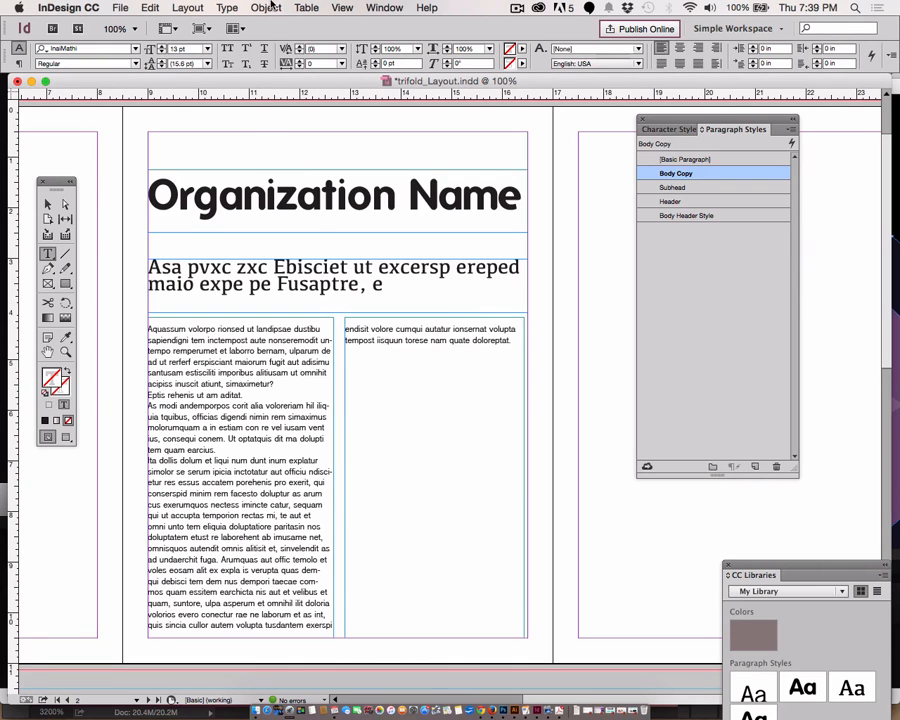
{"action": "left_click", "coordinate": [236, 8]}
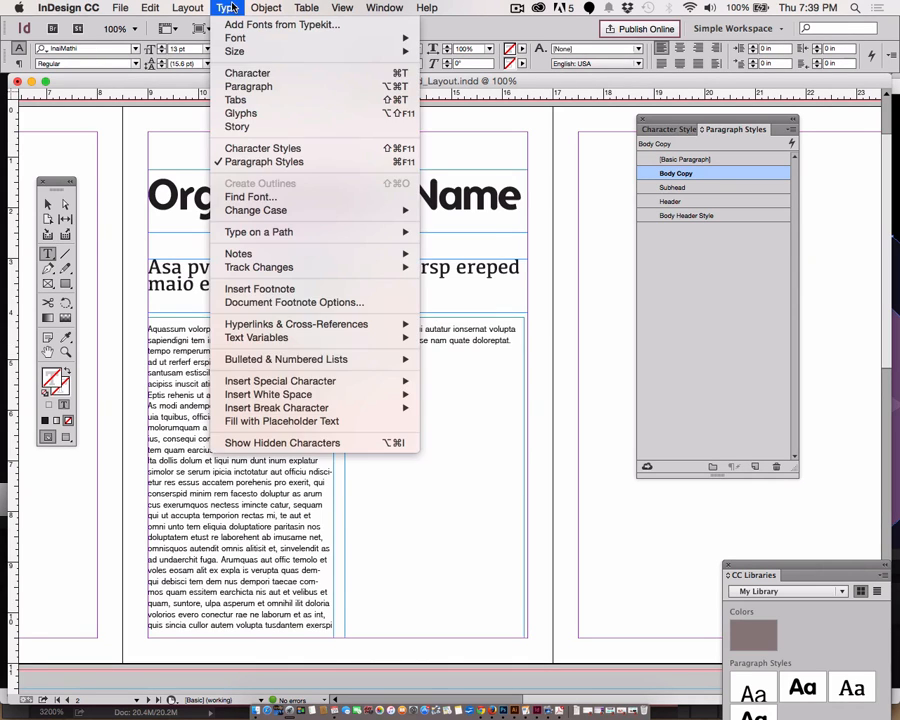
{"action": "left_click", "coordinate": [280, 421]}
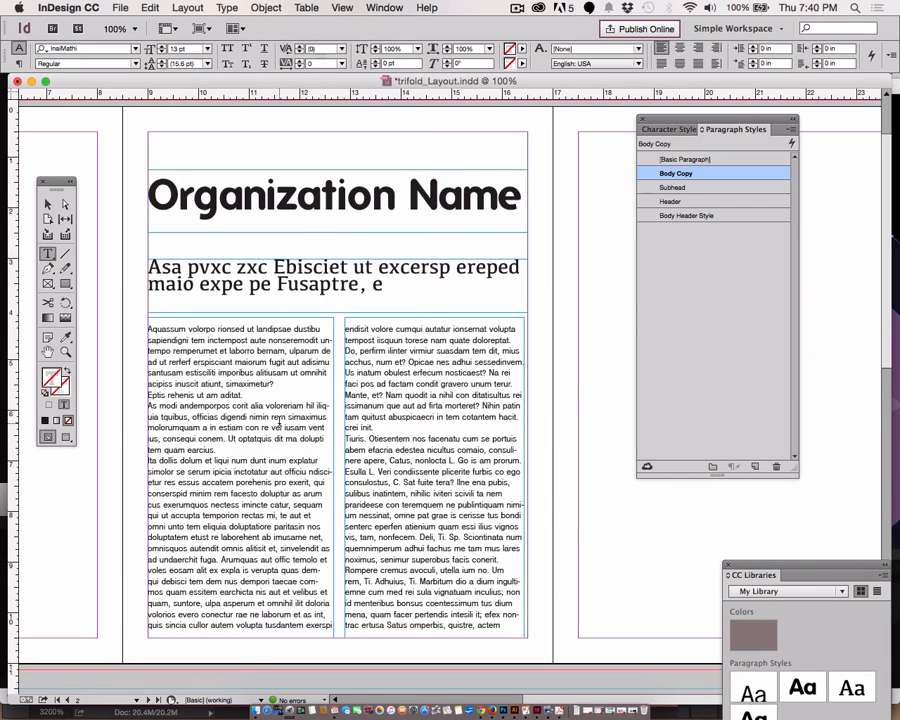
{"action": "key", "text": "Escape"}
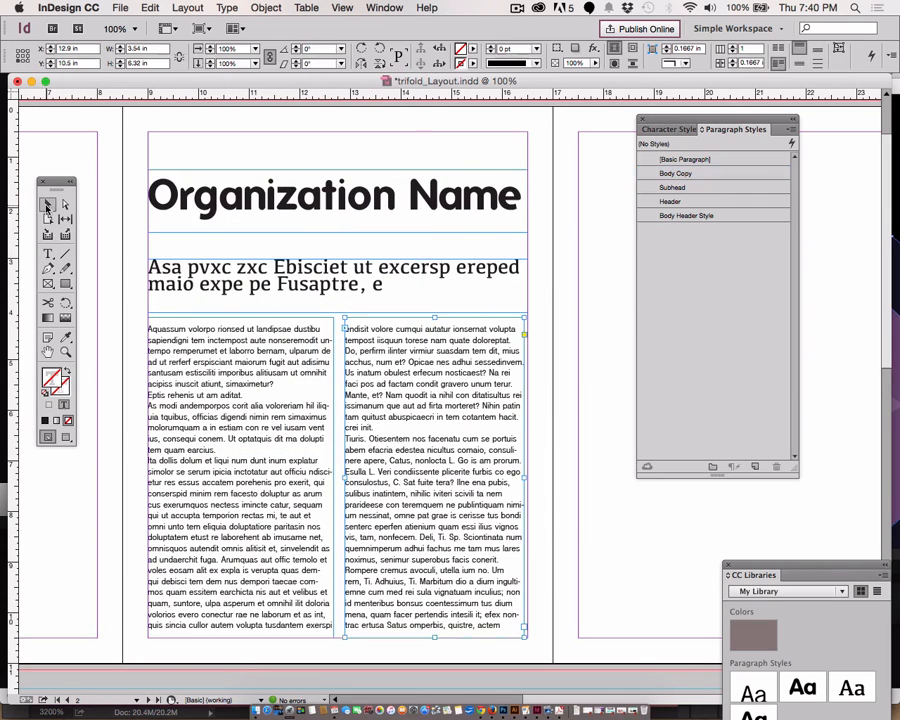
{"action": "left_click", "coordinate": [631, 500]}
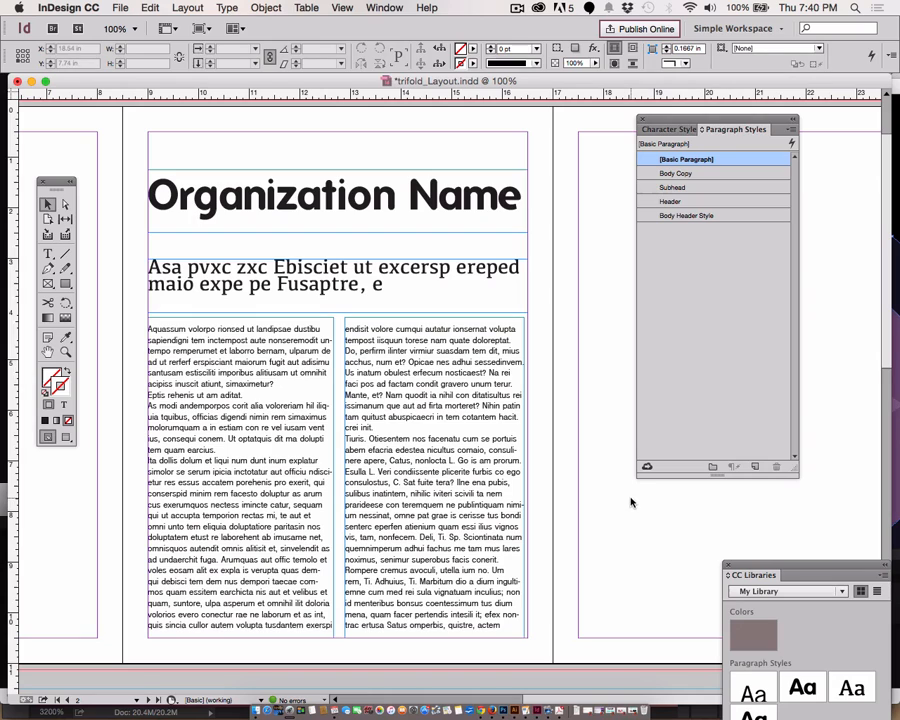
{"action": "left_click", "coordinate": [654, 339]}
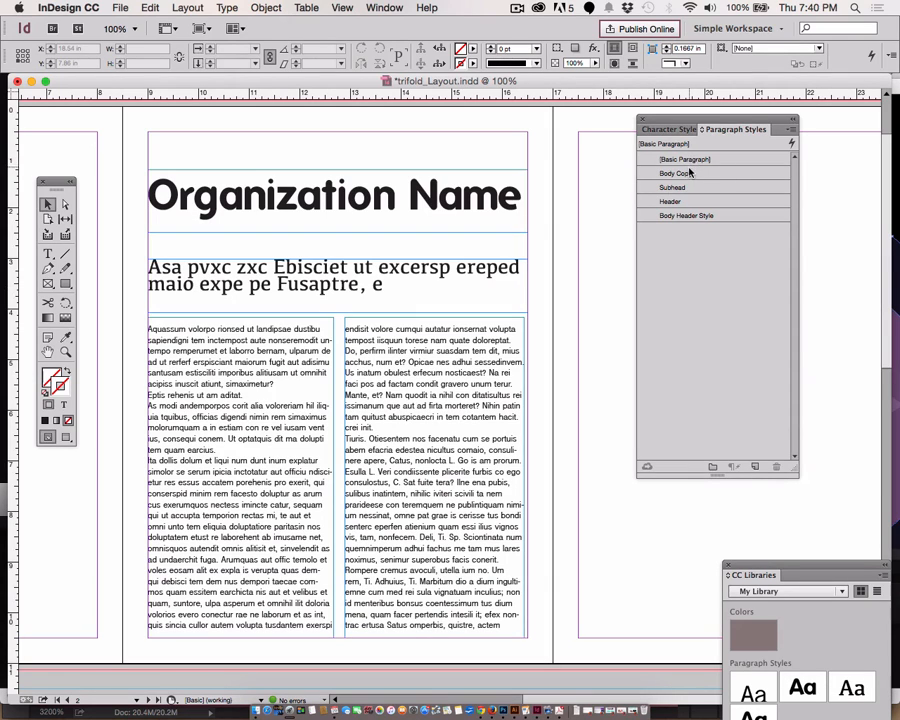
{"action": "left_click", "coordinate": [450, 376]}
{"action": "left_click", "coordinate": [591, 299]}
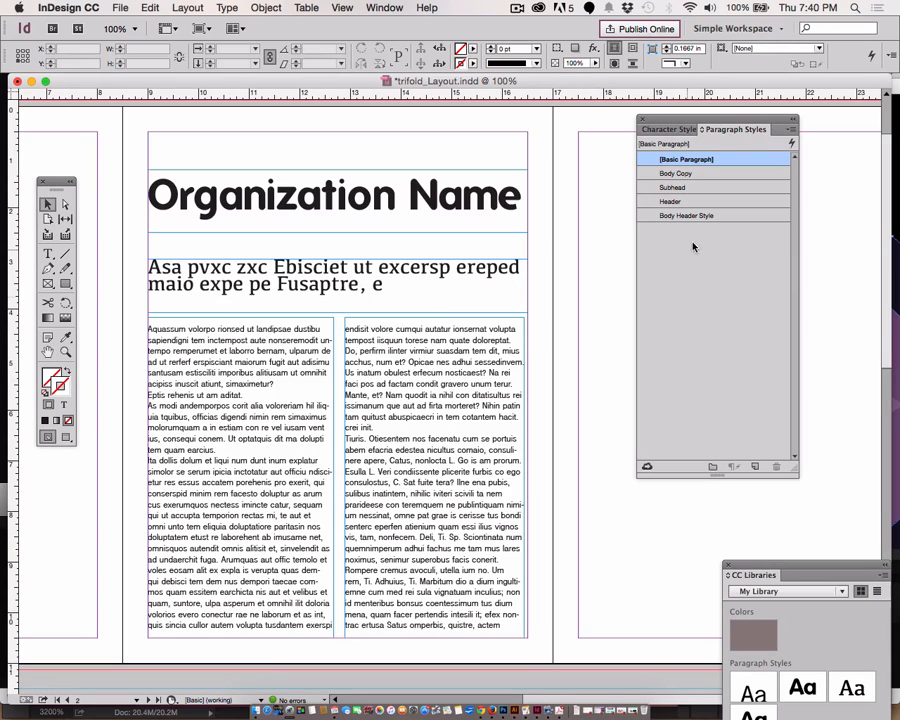
{"action": "left_click", "coordinate": [645, 215]}
{"action": "left_click", "coordinate": [690, 293]}
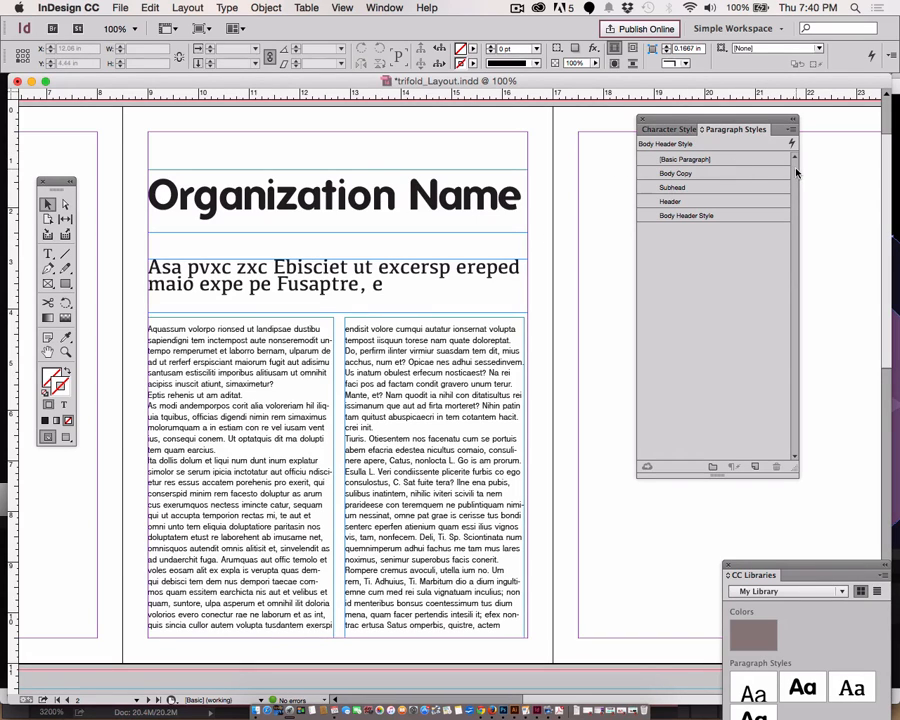
Edit the Body Copy paragraph style's basic character formats to a 15 pt size and 18.5 pt leading
{"action": "double_click", "coordinate": [696, 175]}
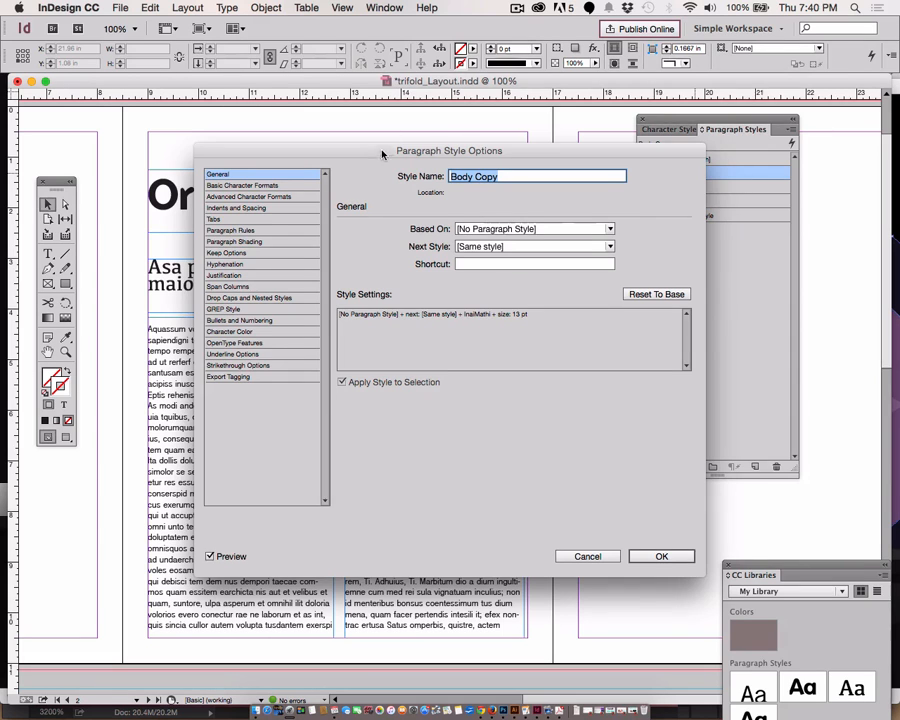
{"action": "left_click_drag", "start_coordinate": [382, 152], "coordinate": [607, 93]}
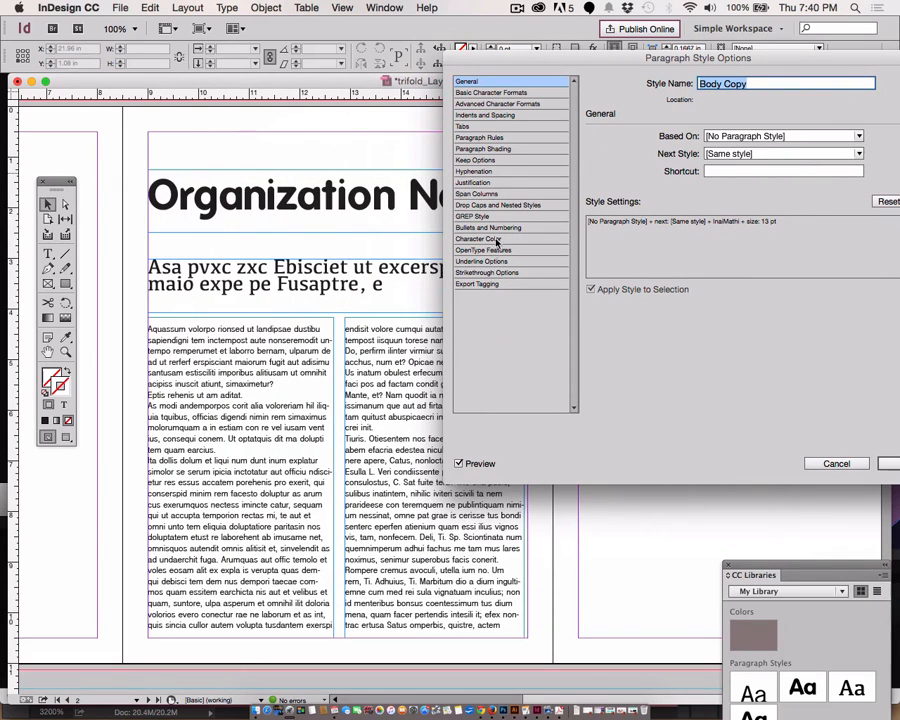
{"action": "left_click", "coordinate": [500, 93]}
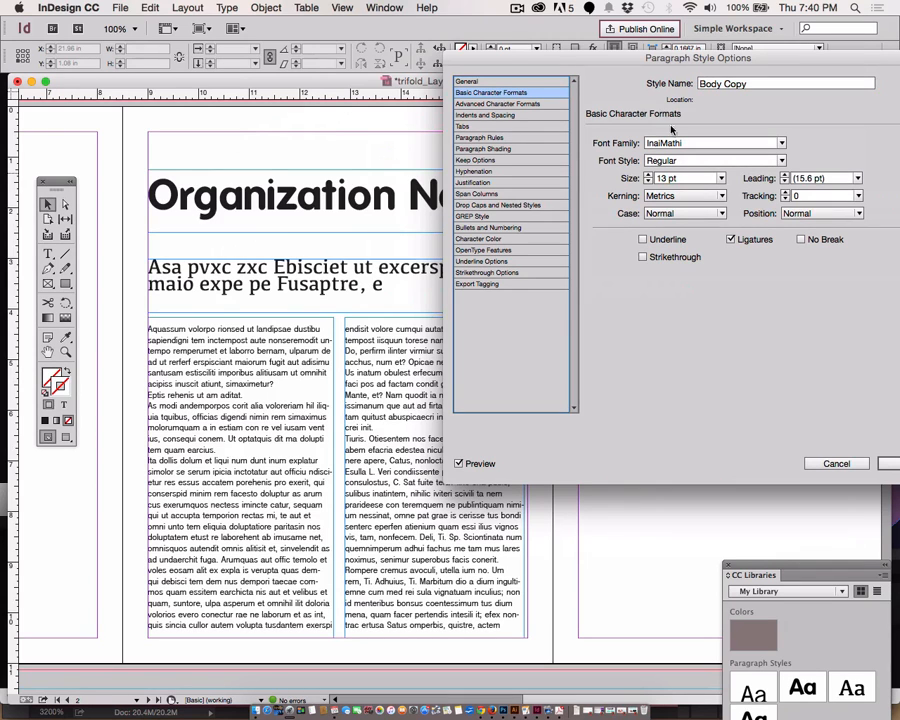
{"action": "left_click", "coordinate": [647, 175]}
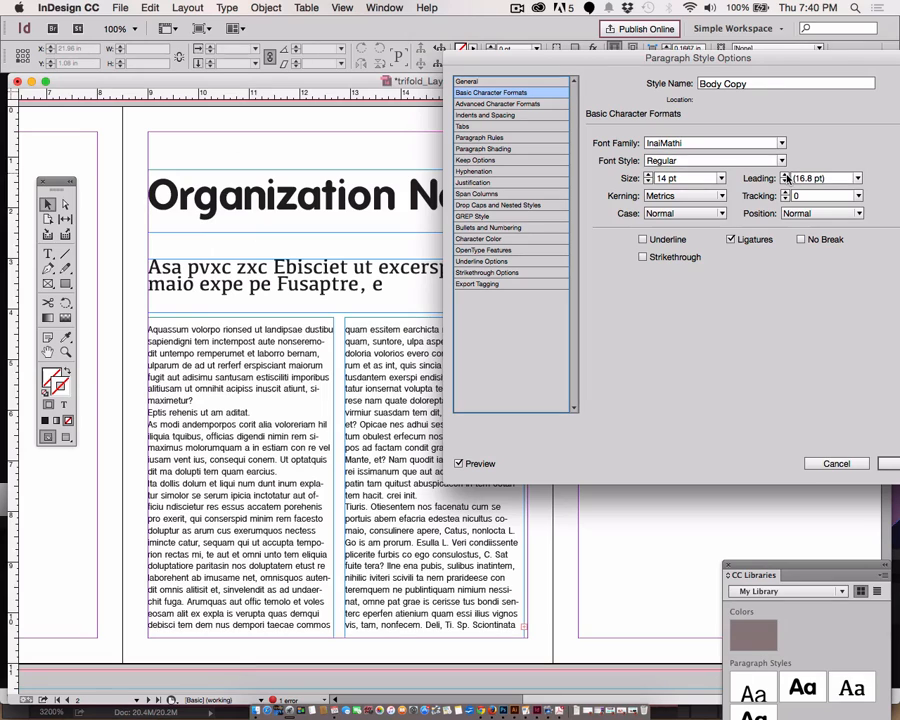
{"action": "left_click", "coordinate": [647, 175]}
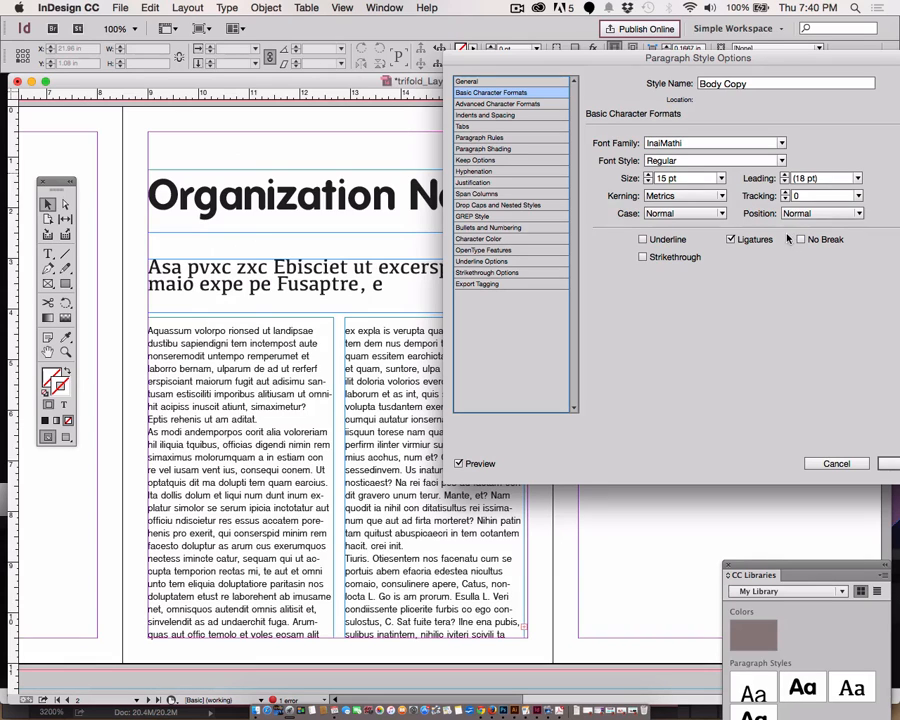
{"action": "left_click", "coordinate": [805, 181]}
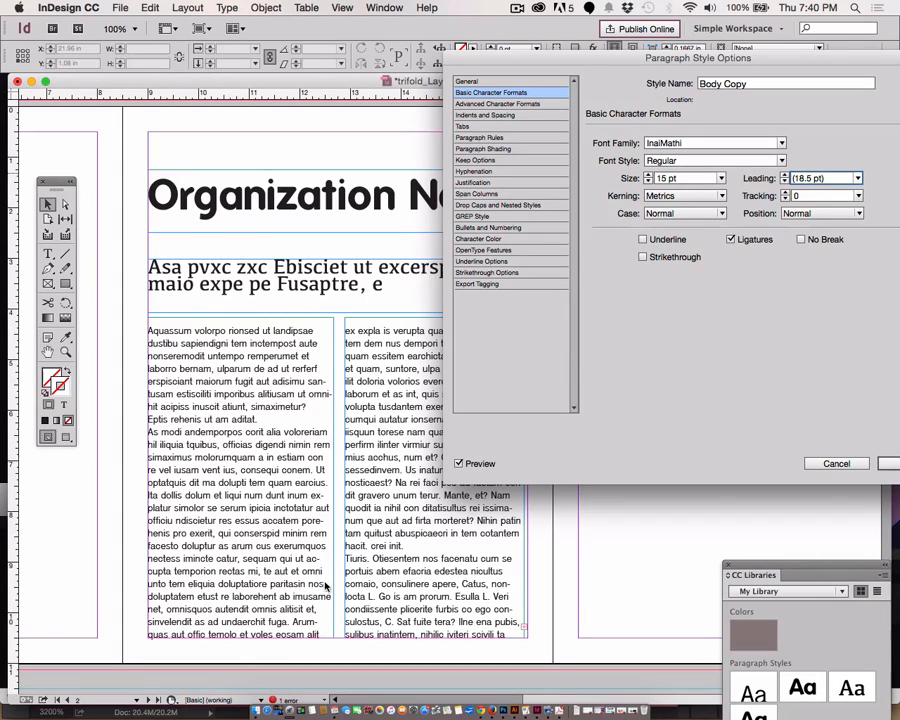
Compare the page with and without the Body Copy style preview and apply the style changes
{"action": "left_click", "coordinate": [459, 463]}
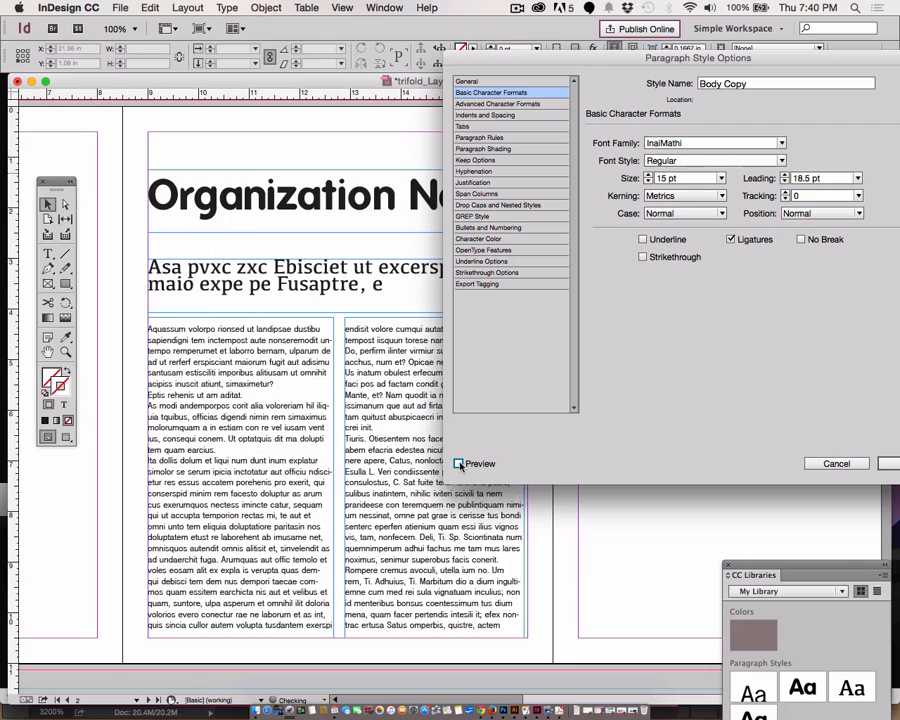
{"action": "left_click", "coordinate": [460, 465]}
{"action": "left_click", "coordinate": [459, 464]}
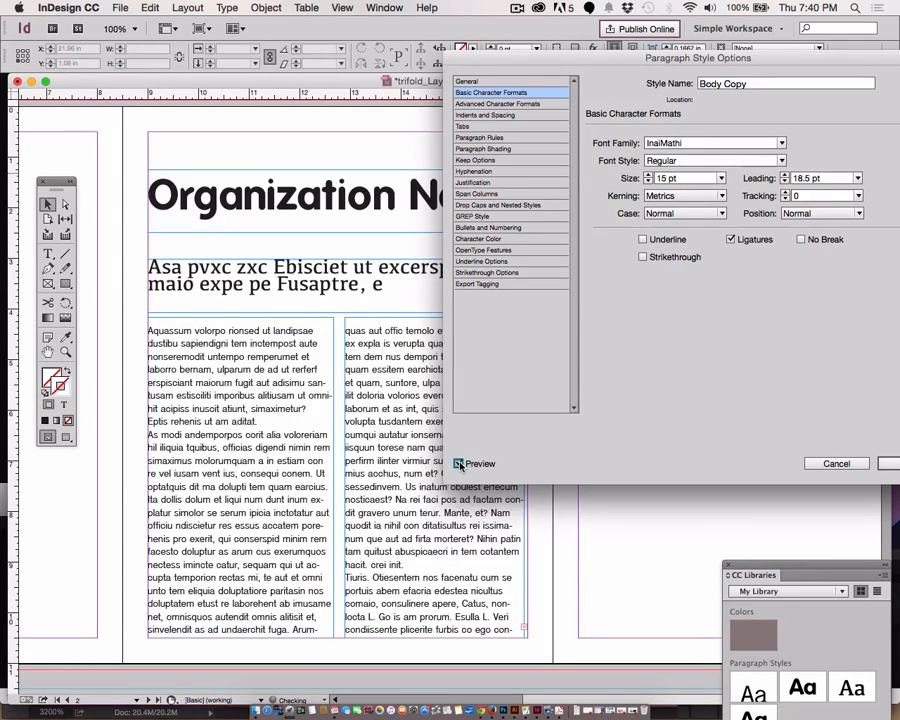
{"action": "left_click", "coordinate": [459, 464]}
{"action": "left_click", "coordinate": [459, 464]}
{"action": "left_click", "coordinate": [893, 463]}
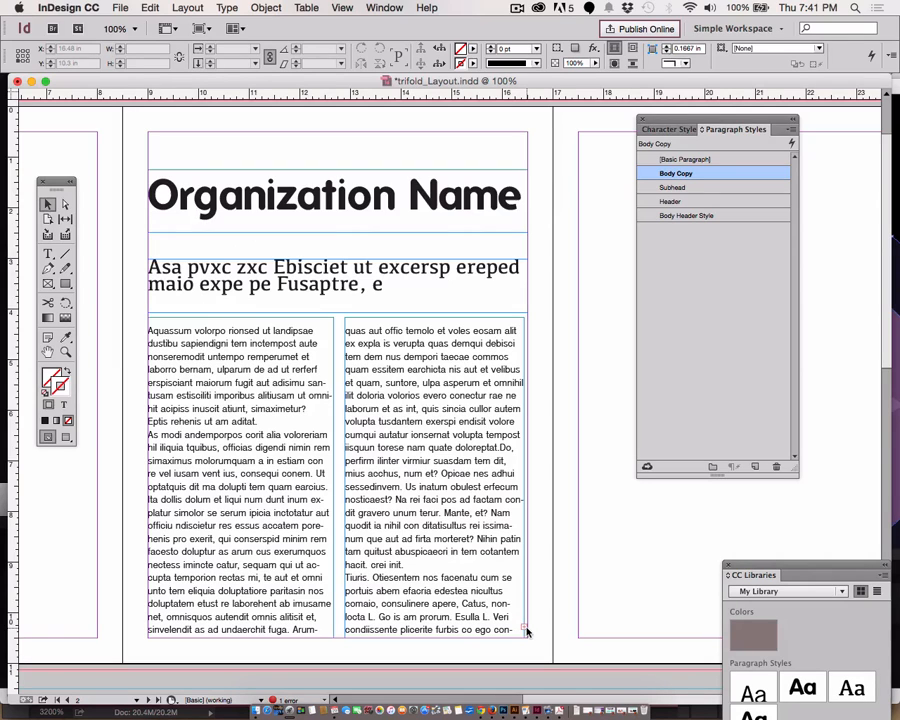
Delete passages of placeholder text from the second column to shorten the body copy
{"action": "left_click", "coordinate": [48, 254]}
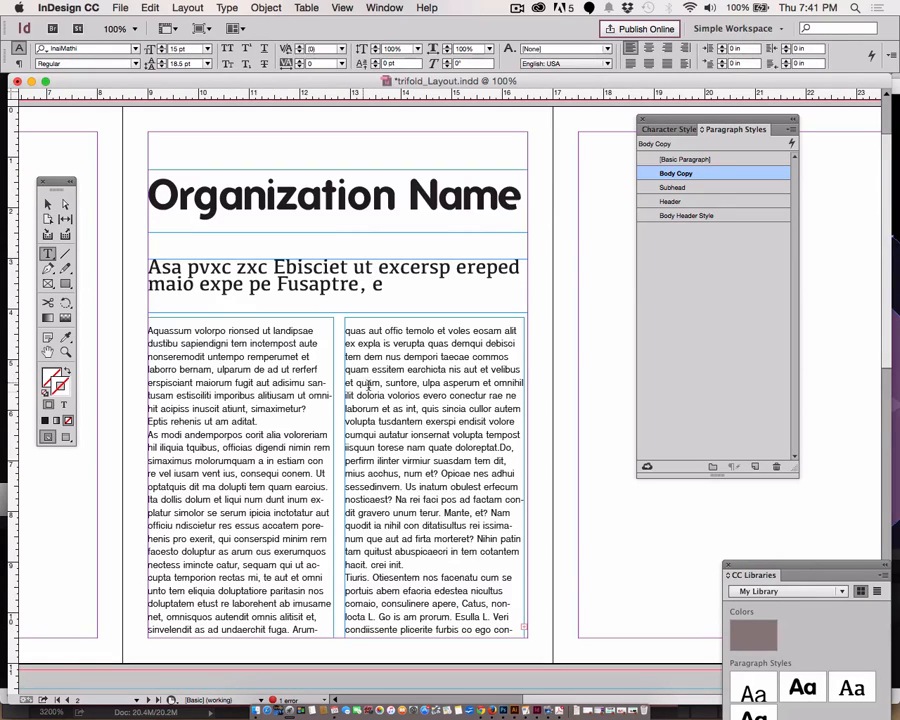
{"action": "left_click_drag", "start_coordinate": [362, 384], "coordinate": [461, 526]}
{"action": "key", "text": "BackSpace"}
{"action": "key", "text": "BackSpace"}
{"action": "key", "text": "BackSpace"}
{"action": "left_click_drag", "start_coordinate": [427, 474], "coordinate": [484, 578]}
{"action": "key", "text": "BackSpace"}
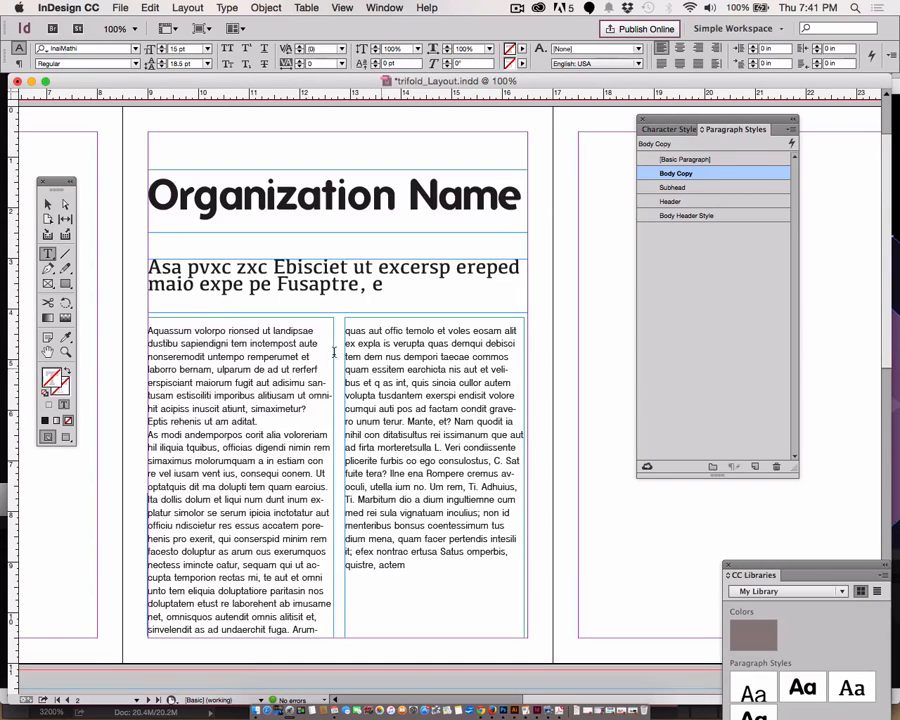
{"action": "key", "text": "Escape"}
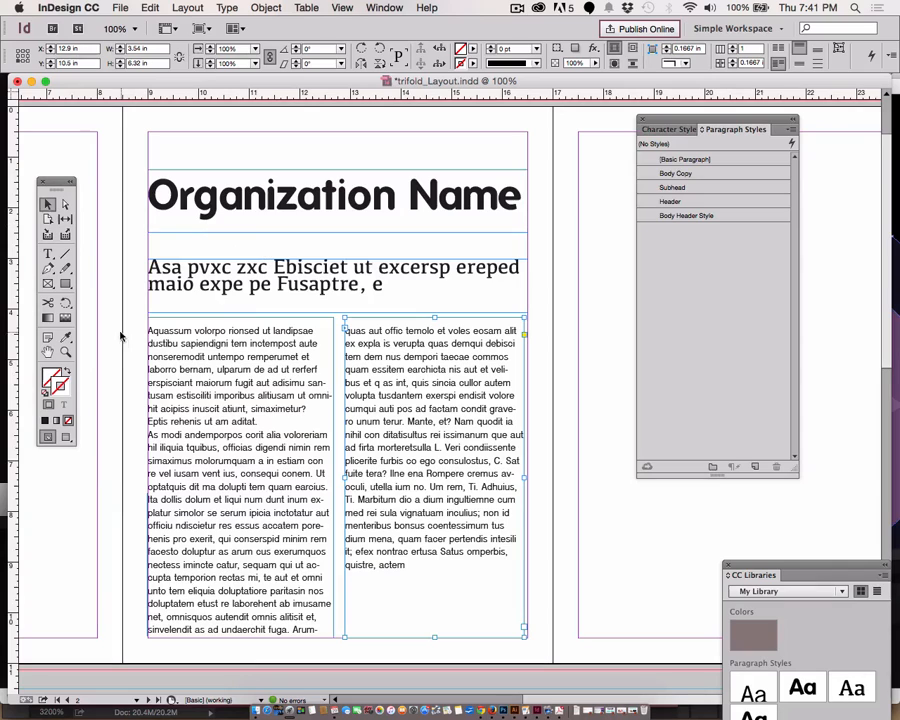
Show the page in Preview mode and move the Organization Name headline and the subhead frame up, closer together
{"action": "left_click", "coordinate": [66, 438]}
{"action": "left_click", "coordinate": [60, 526]}
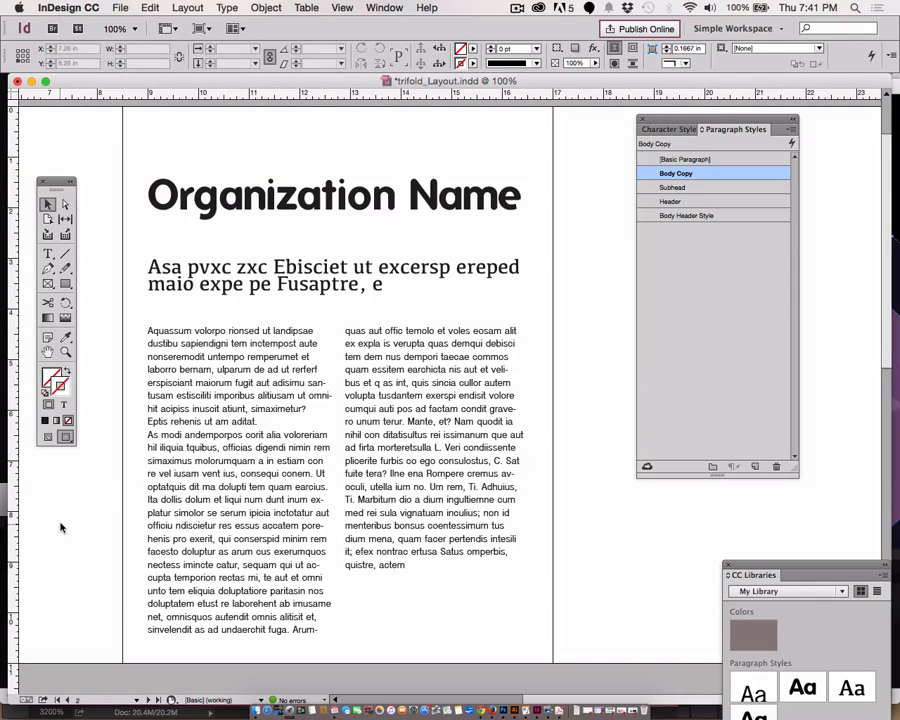
{"action": "scroll", "coordinate": [110, 476], "scroll_direction": "up", "scroll_amount": 2}
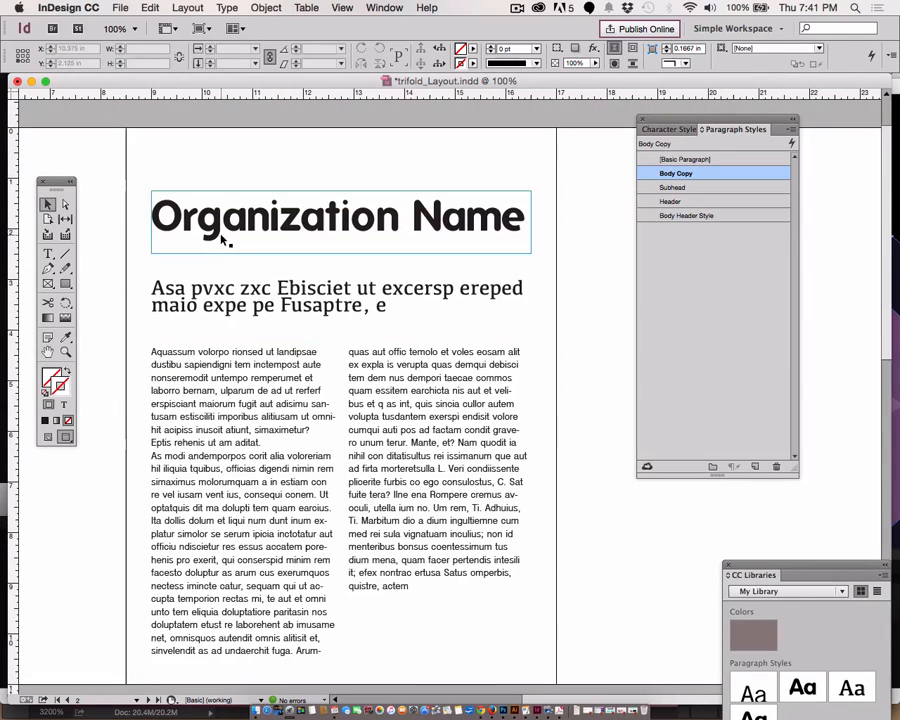
{"action": "left_click_drag", "start_coordinate": [222, 240], "coordinate": [222, 208]}
{"action": "left_click", "coordinate": [228, 305]}
{"action": "left_click_drag", "start_coordinate": [230, 306], "coordinate": [236, 259]}
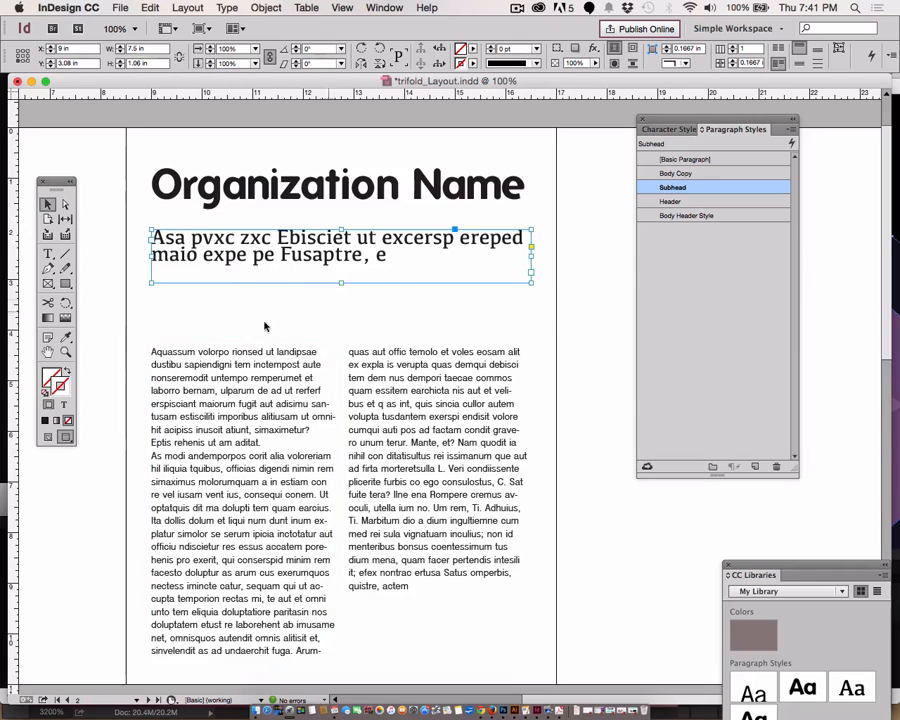
Move both body text columns up together so their lower edges sit at about Y 10.07 in
{"action": "left_click", "coordinate": [210, 447]}
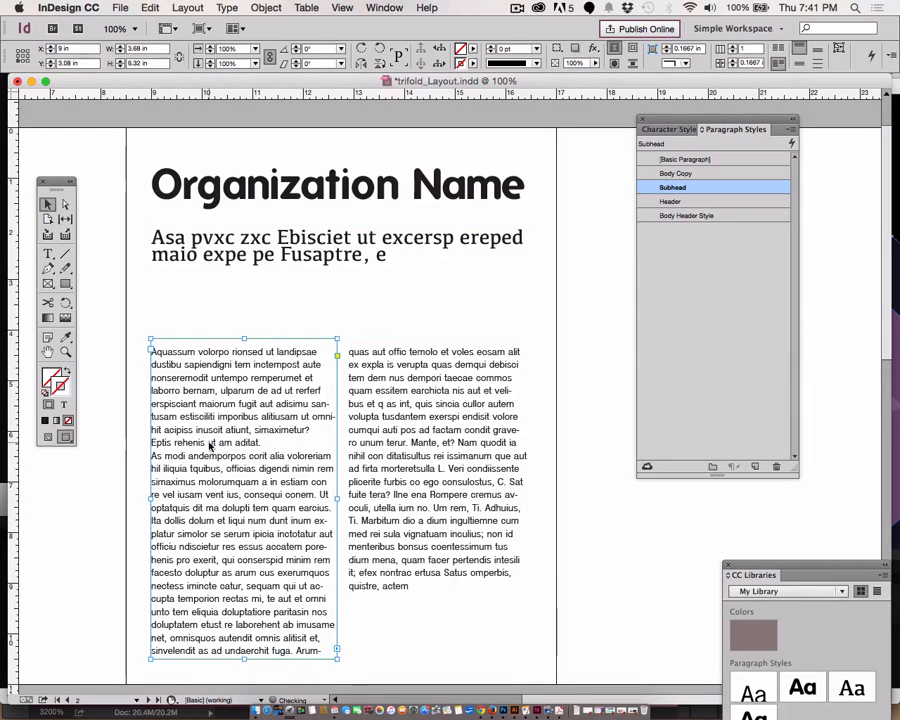
{"action": "left_click", "coordinate": [398, 425], "text": "shift"}
{"action": "left_click_drag", "start_coordinate": [398, 425], "coordinate": [400, 403]}
{"action": "left_click", "coordinate": [260, 286]}
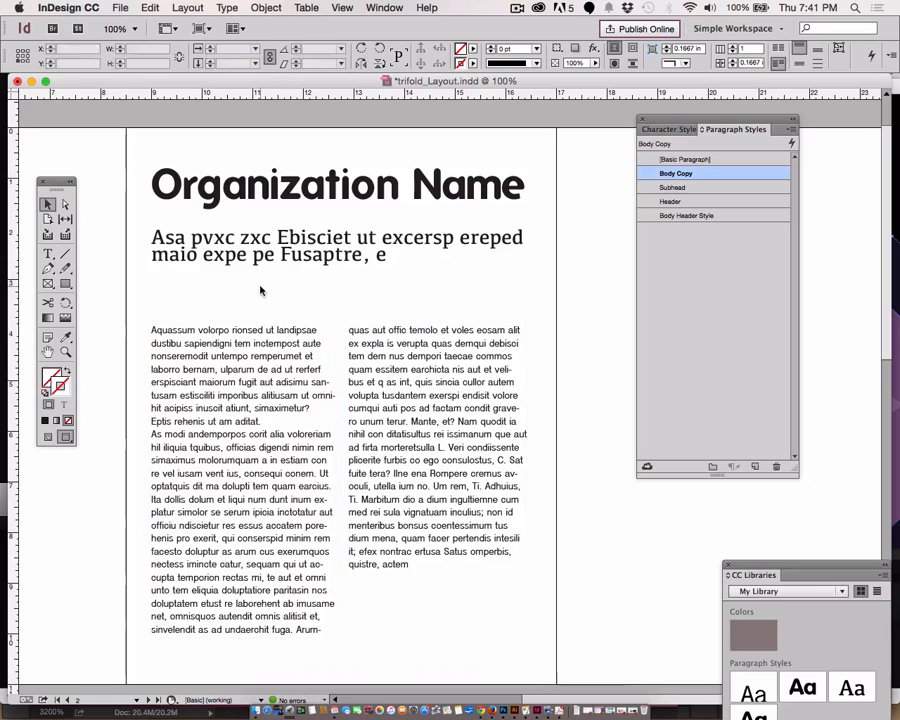
Shift the gap between the two body columns with the Gap tool so the first column is about 3.52 in wide
{"action": "left_click", "coordinate": [263, 421]}
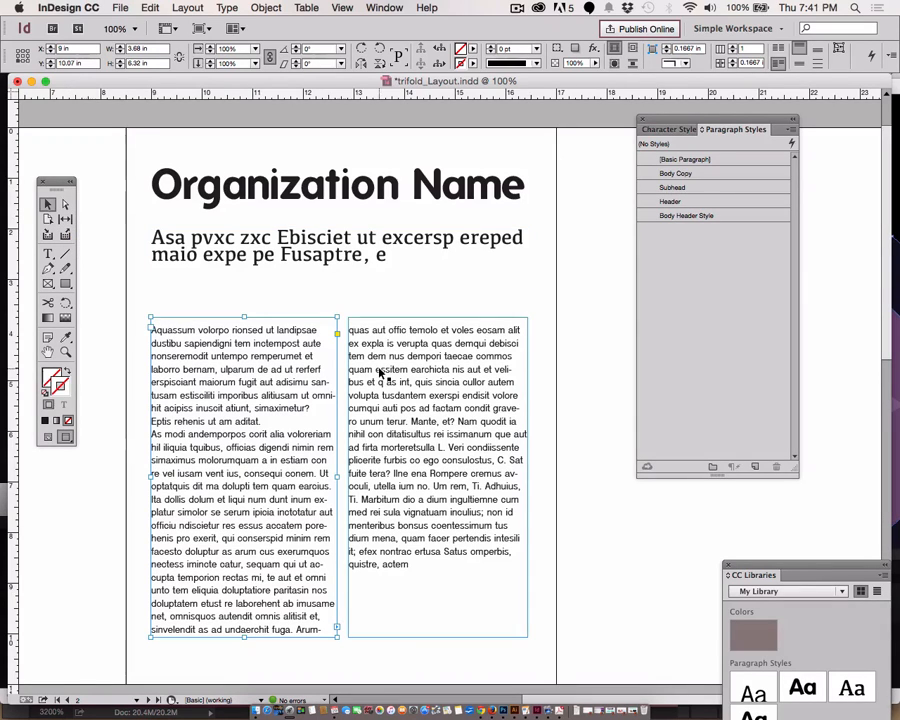
{"action": "left_click", "coordinate": [346, 370]}
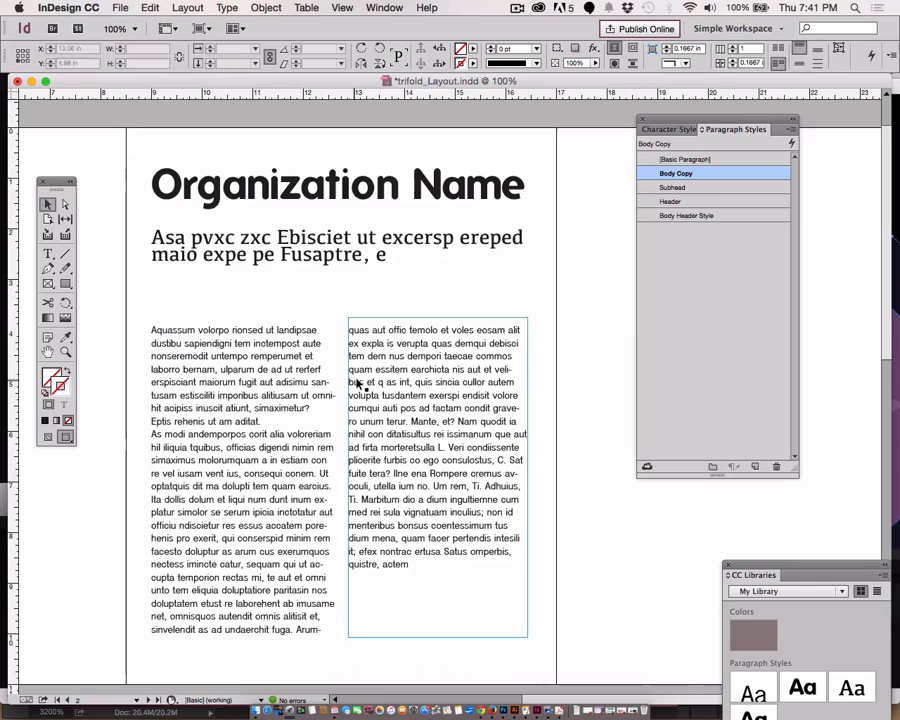
{"action": "left_click", "coordinate": [252, 383]}
{"action": "left_click", "coordinate": [398, 402], "text": "shift"}
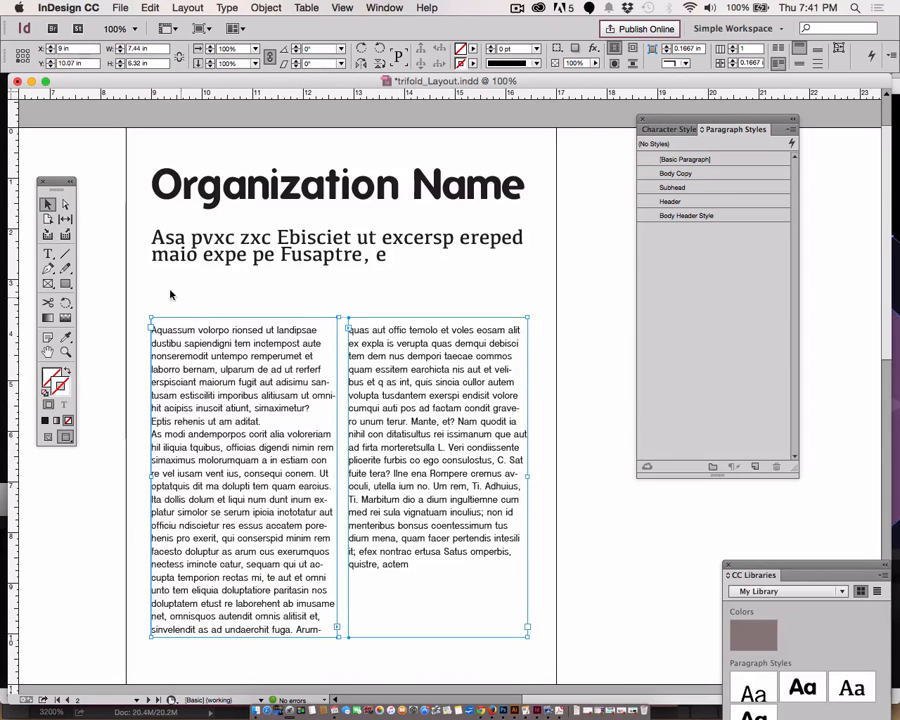
{"action": "left_click", "coordinate": [65, 218]}
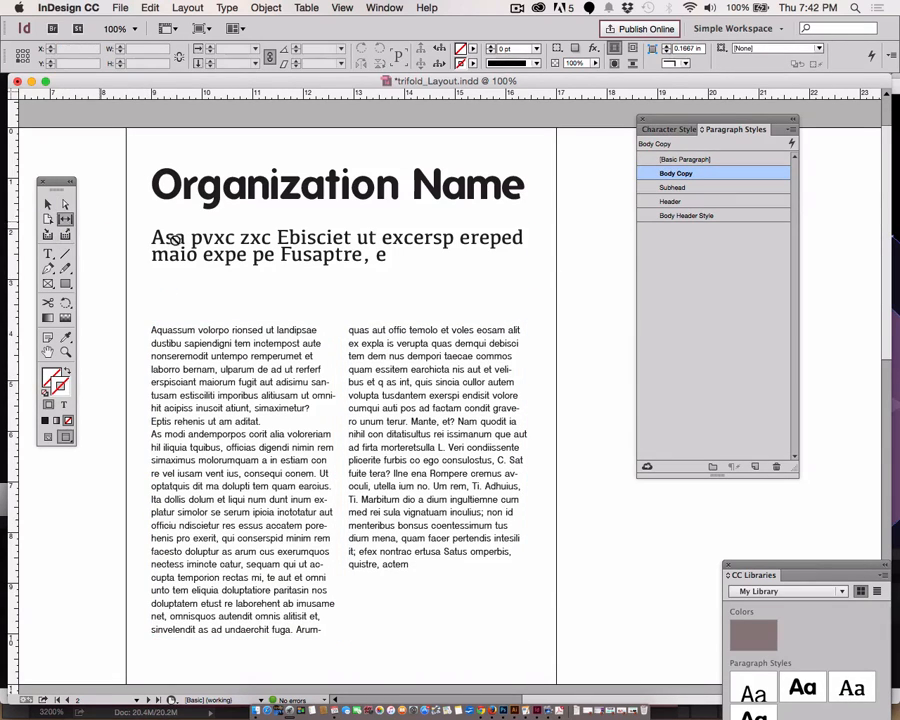
{"action": "mouse_move", "coordinate": [346, 397]}
{"action": "left_mouse_down"}
{"action": "mouse_move", "coordinate": [378, 400]}
{"action": "mouse_move", "coordinate": [271, 398]}
{"action": "mouse_move", "coordinate": [370, 412]}
{"action": "mouse_move", "coordinate": [292, 408]}
{"action": "mouse_move", "coordinate": [338, 408]}
{"action": "left_mouse_up"}
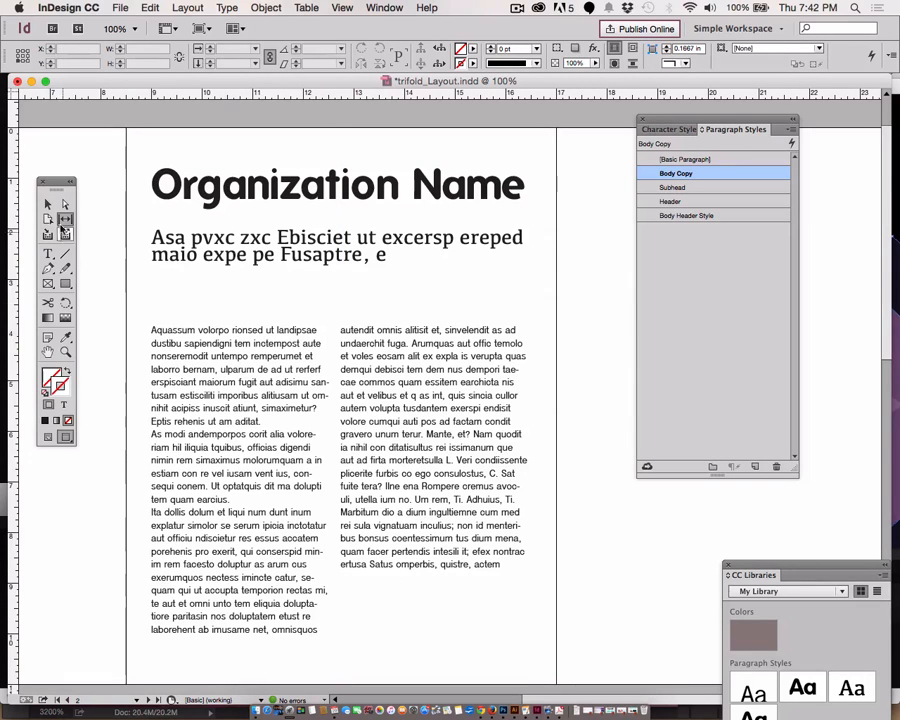
{"action": "left_click", "coordinate": [47, 203]}
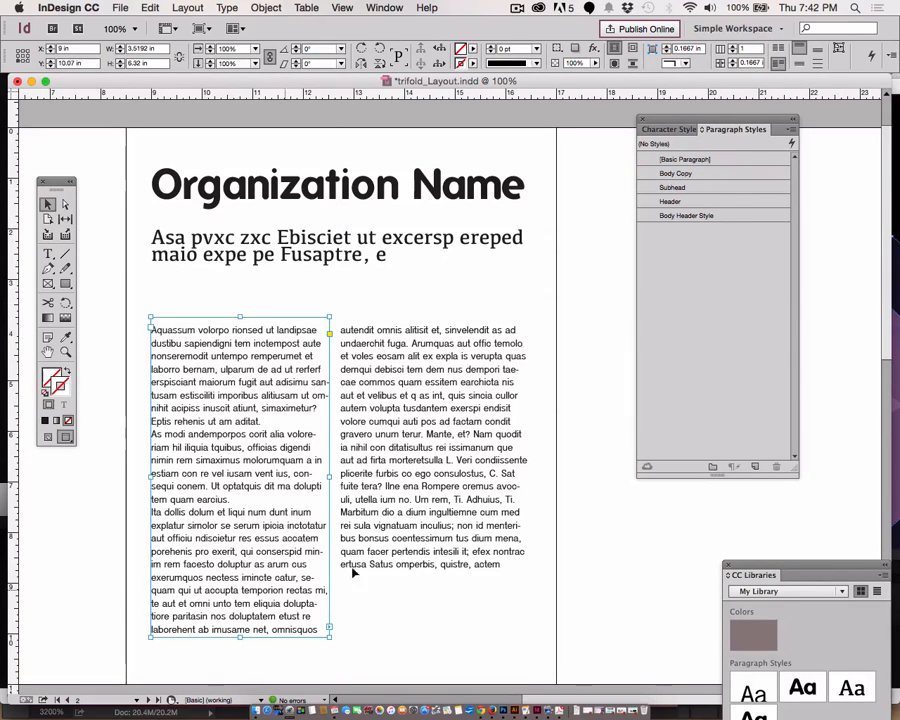
Switch back to Normal view and shorten the first body column from its lower edge to about 5.89 in high
{"action": "left_click", "coordinate": [398, 553]}
{"action": "left_click", "coordinate": [289, 579]}
{"action": "left_click", "coordinate": [46, 438]}
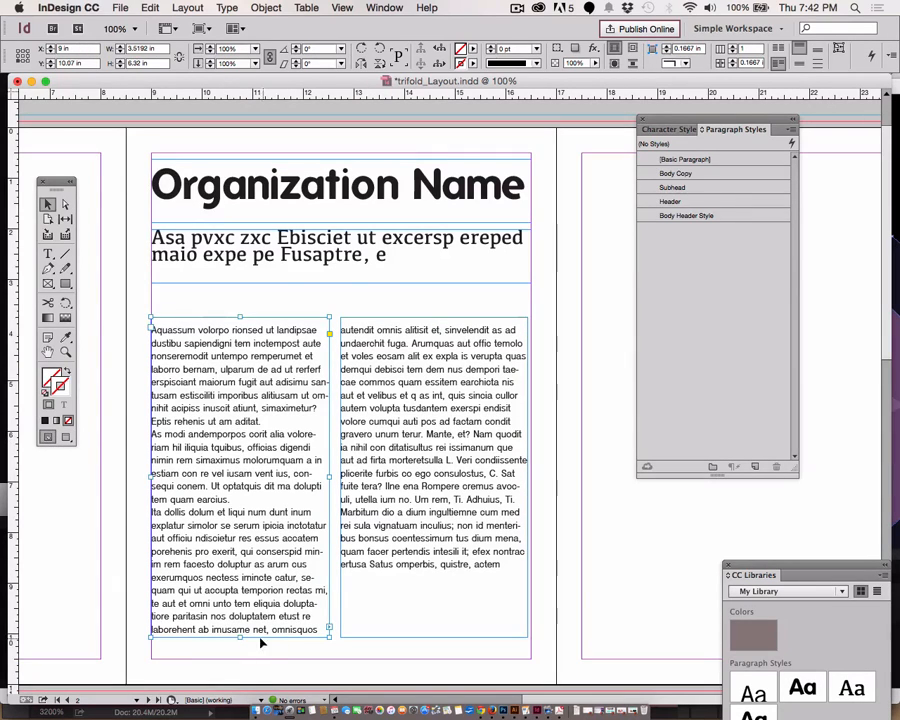
{"action": "left_click_drag", "start_coordinate": [240, 636], "coordinate": [238, 616]}
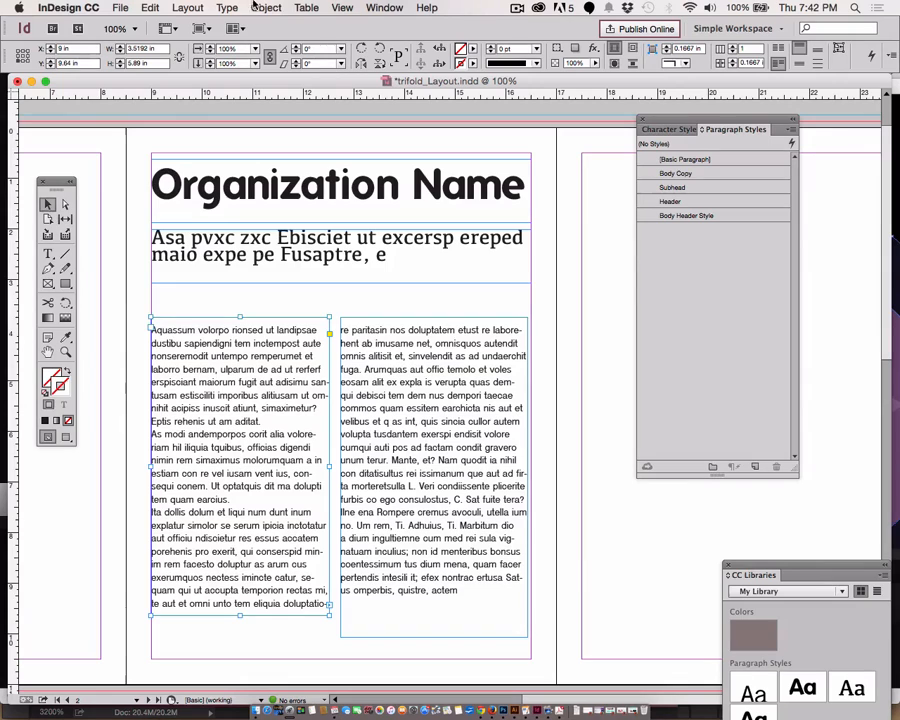
Turn on the display of text threads and deselect the body frame
{"action": "left_click", "coordinate": [340, 8]}
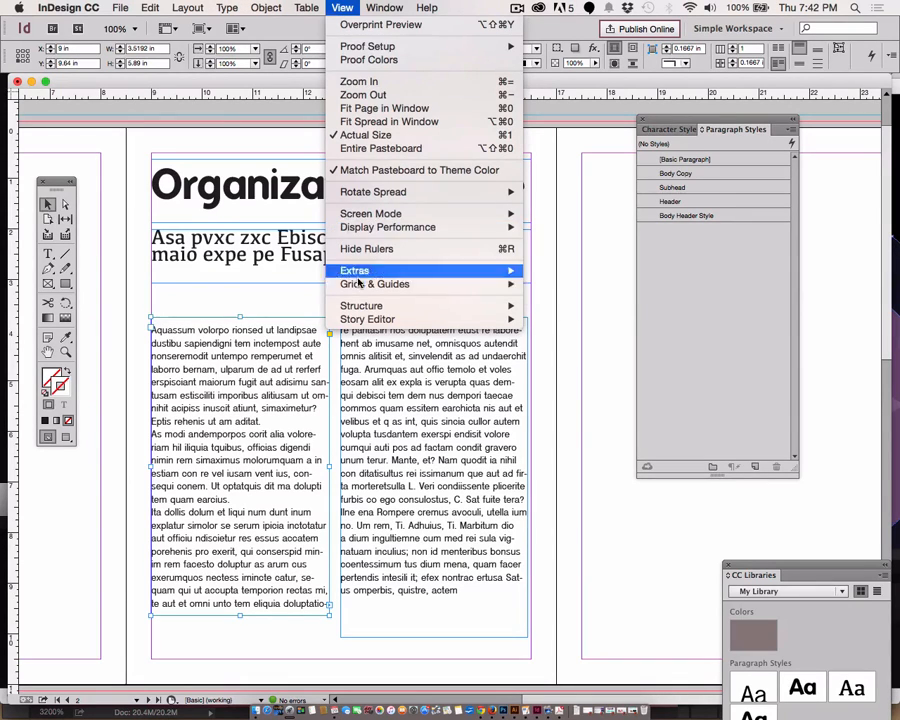
{"action": "mouse_move", "coordinate": [360, 274]}
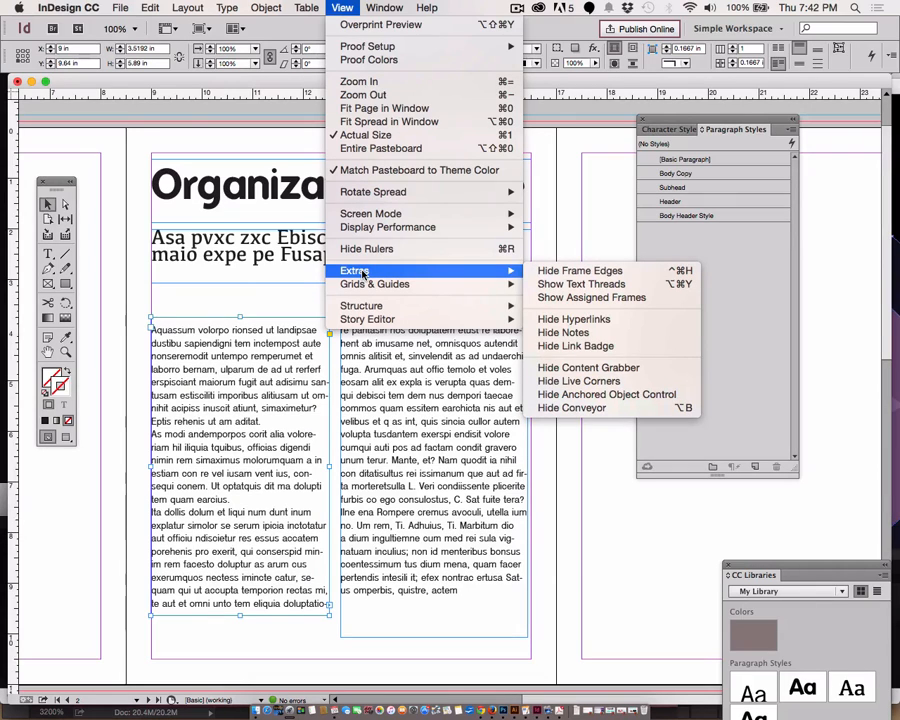
{"action": "left_click", "coordinate": [551, 289]}
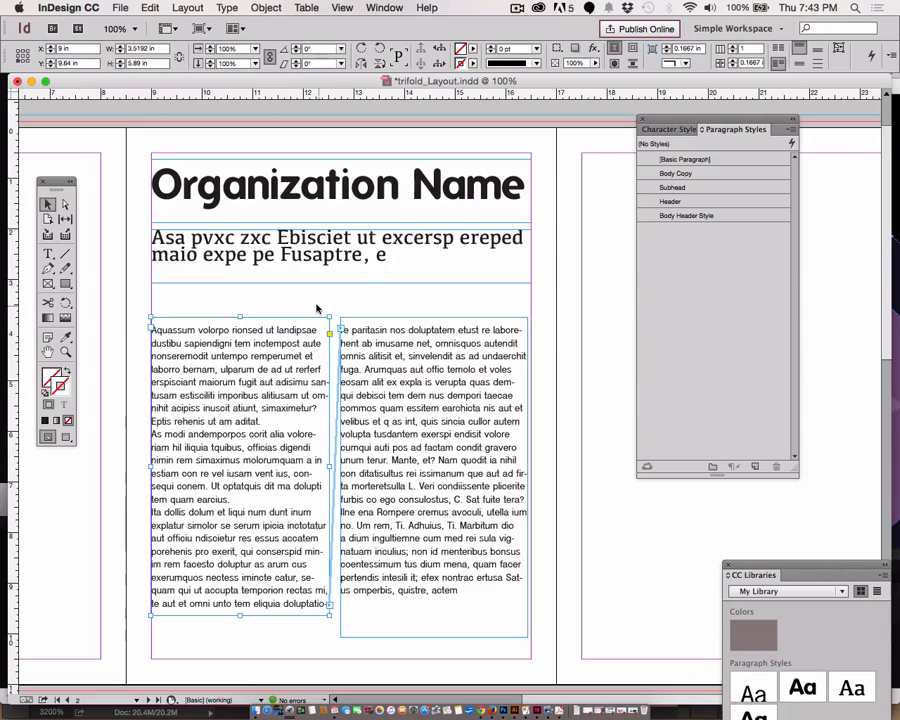
{"action": "left_click", "coordinate": [312, 297]}
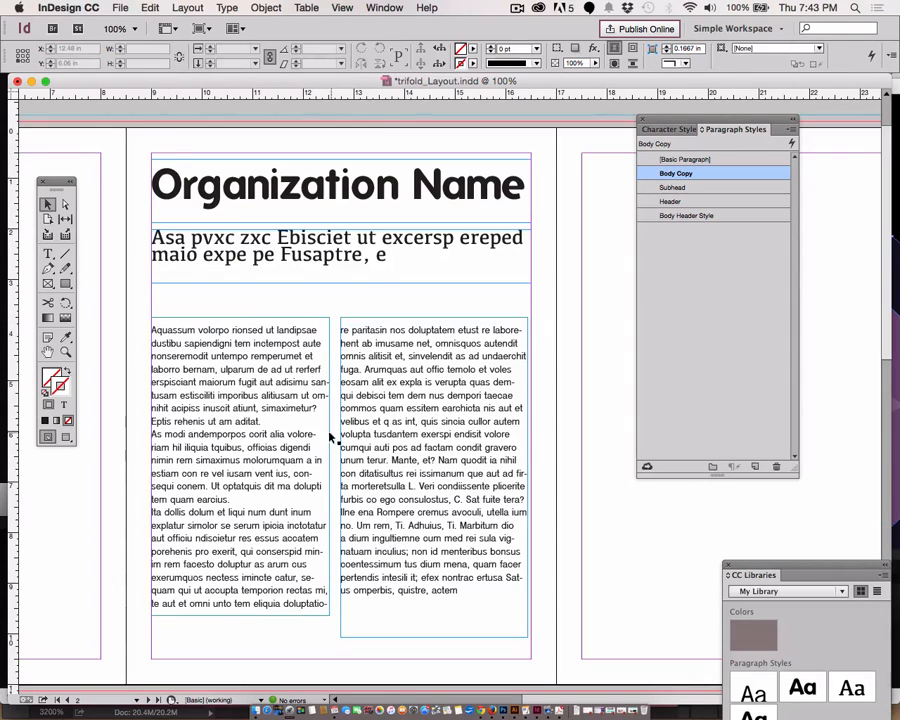
Narrow both body columns to 3.3 in wide and move the second column against the panel's right margin
{"action": "left_click", "coordinate": [314, 455]}
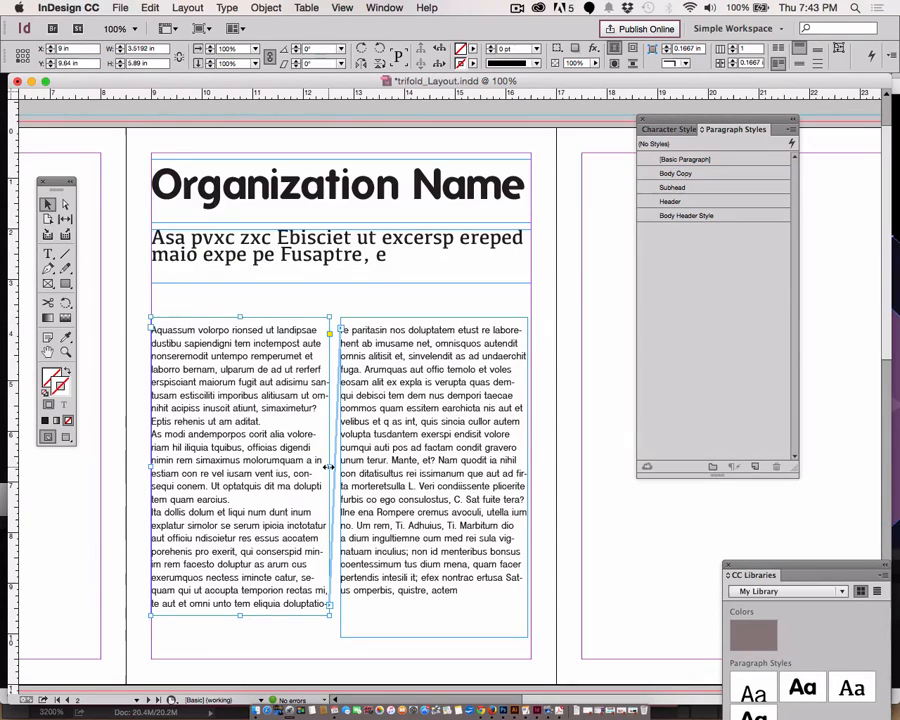
{"action": "left_click_drag", "start_coordinate": [329, 467], "coordinate": [318, 467]}
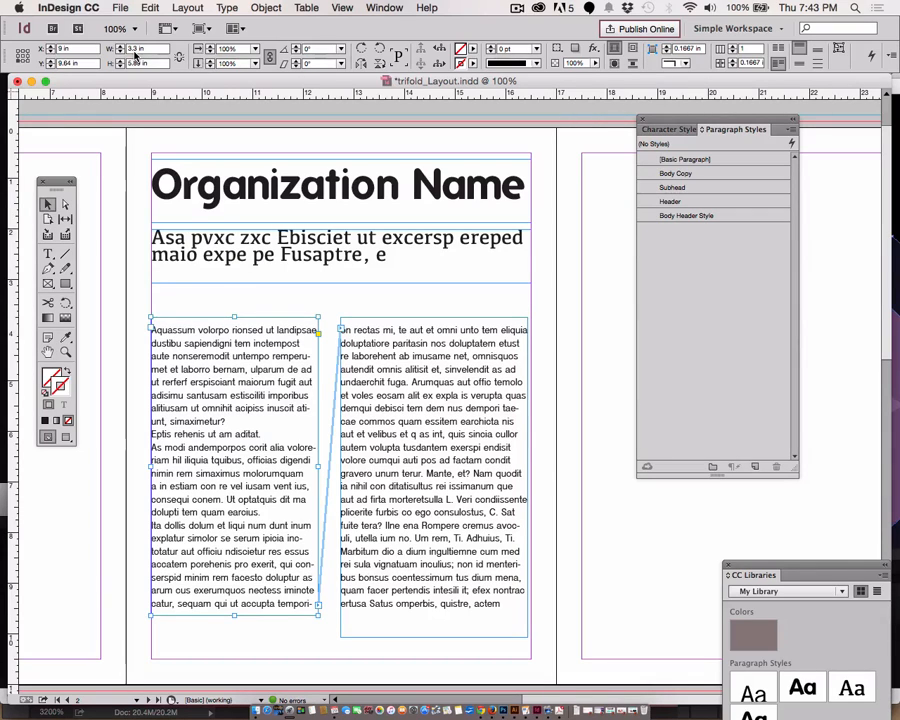
{"action": "left_click", "coordinate": [420, 412]}
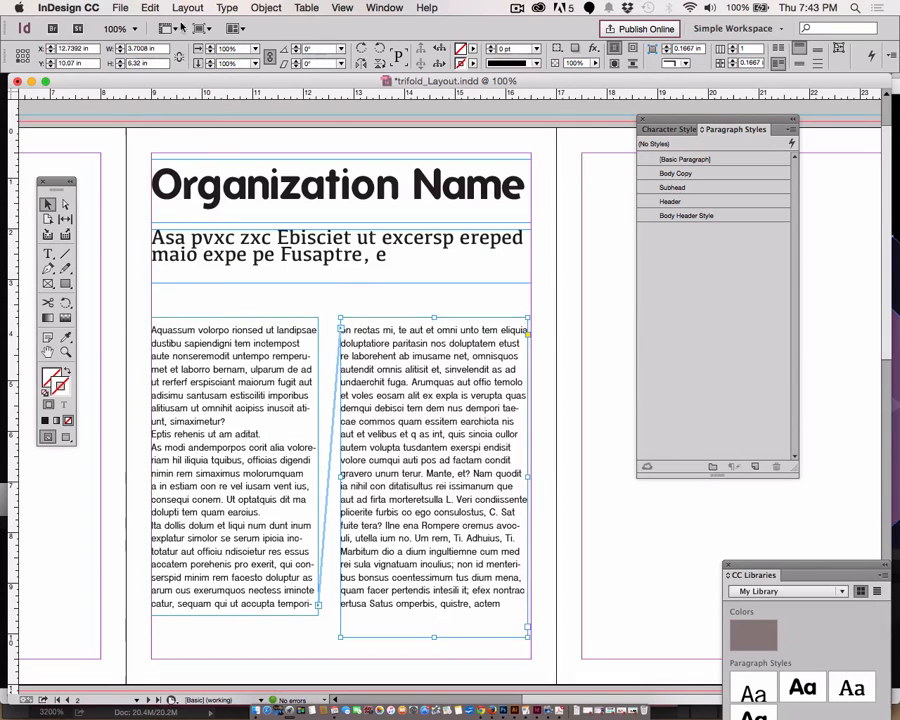
{"action": "double_click", "coordinate": [145, 49]}
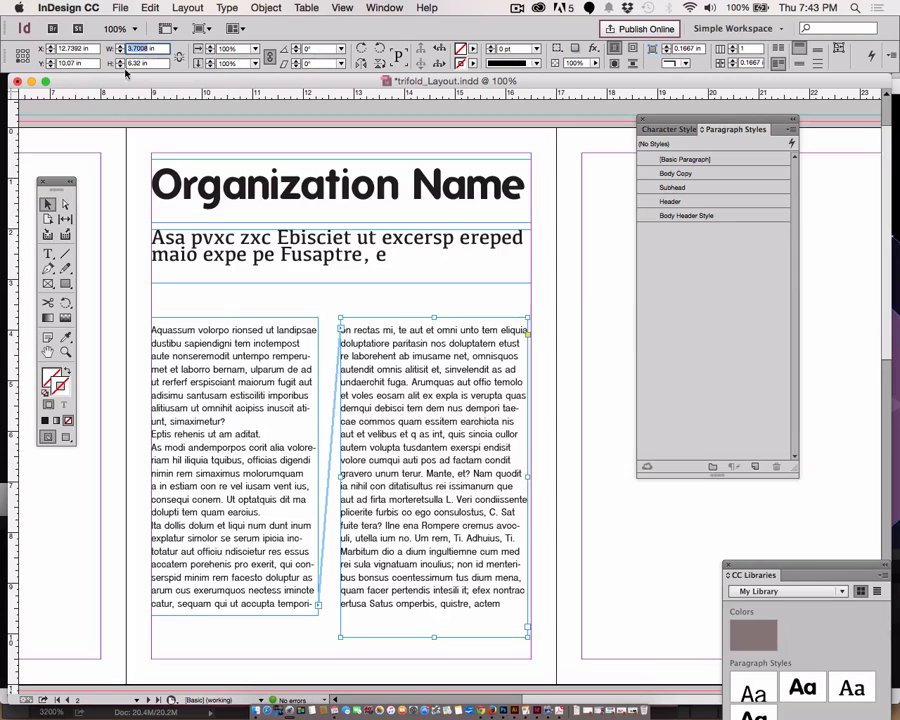
{"action": "type", "text": "3.3"}
{"action": "key", "text": "Return"}
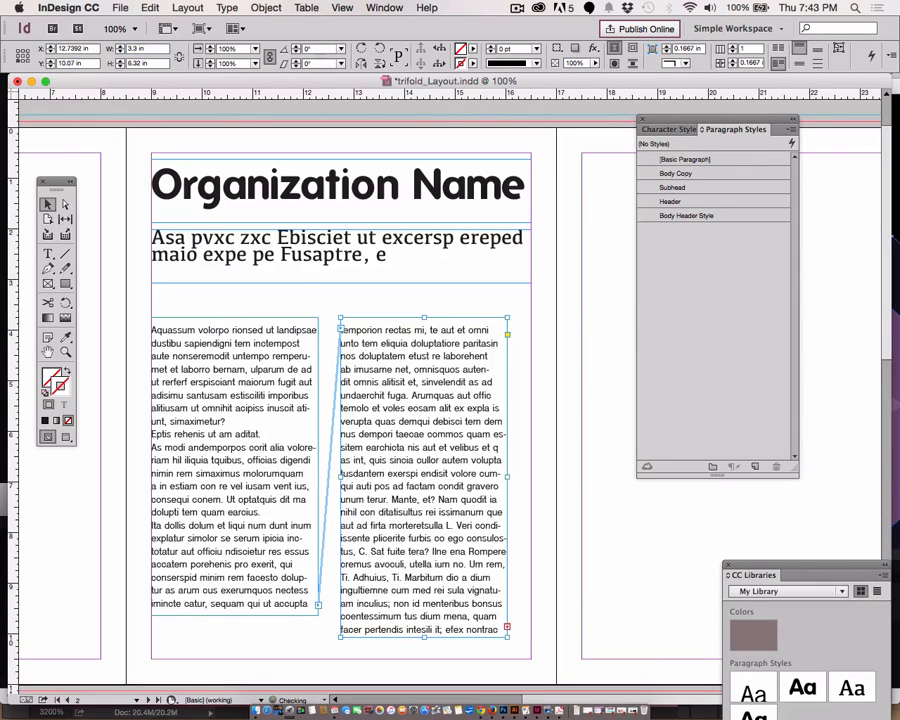
{"action": "left_click_drag", "start_coordinate": [436, 416], "coordinate": [460, 418]}
{"action": "left_click", "coordinate": [620, 519]}
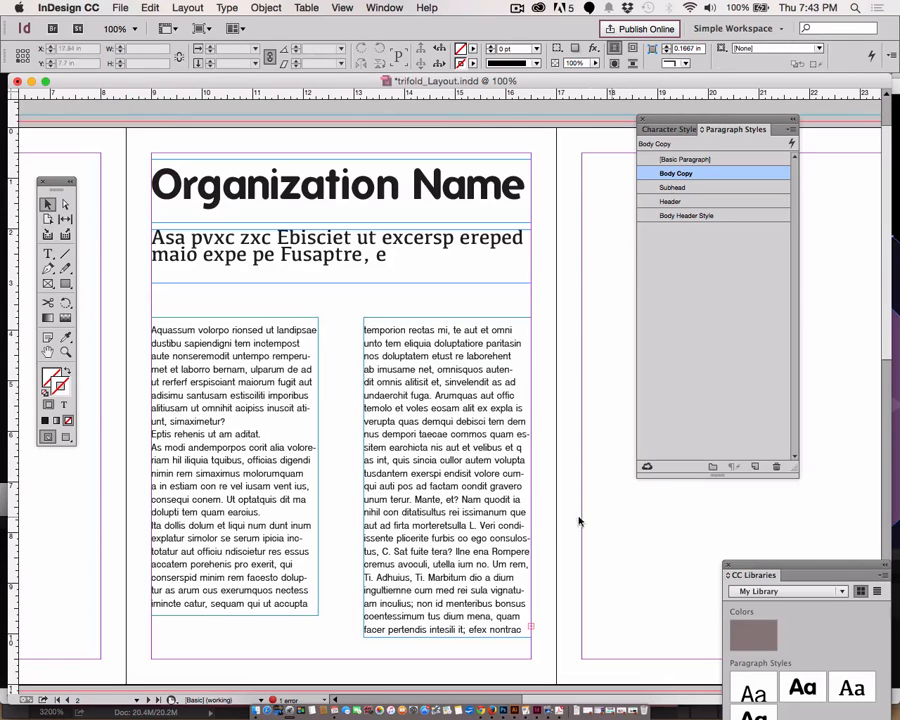
Set the width of both body columns to 3.4 in
{"action": "left_click", "coordinate": [165, 290]}
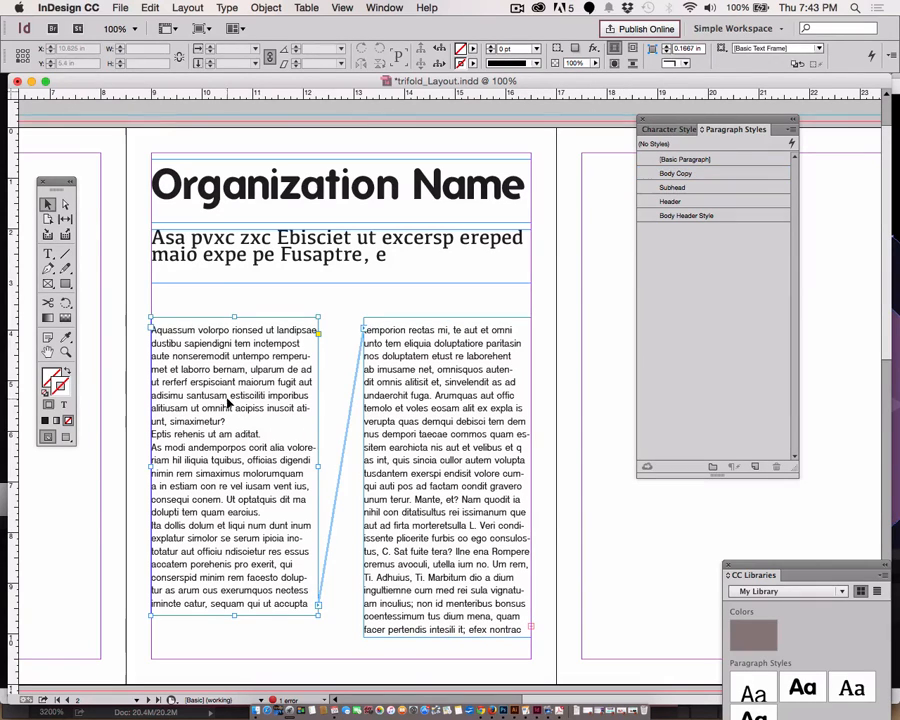
{"action": "left_click", "coordinate": [137, 48]}
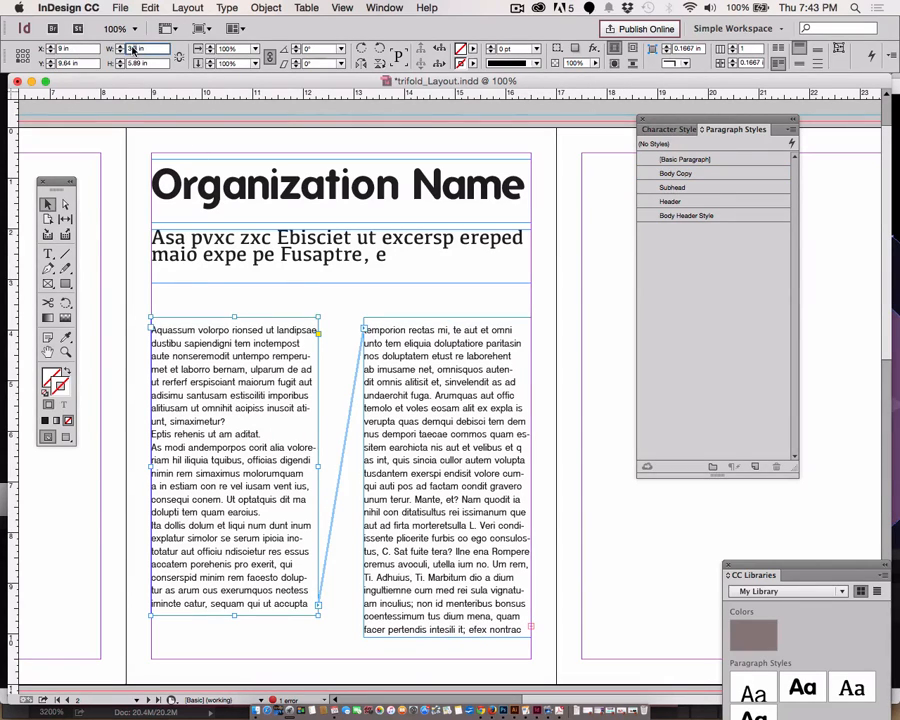
{"action": "type", "text": "4"}
{"action": "key", "text": "Return"}
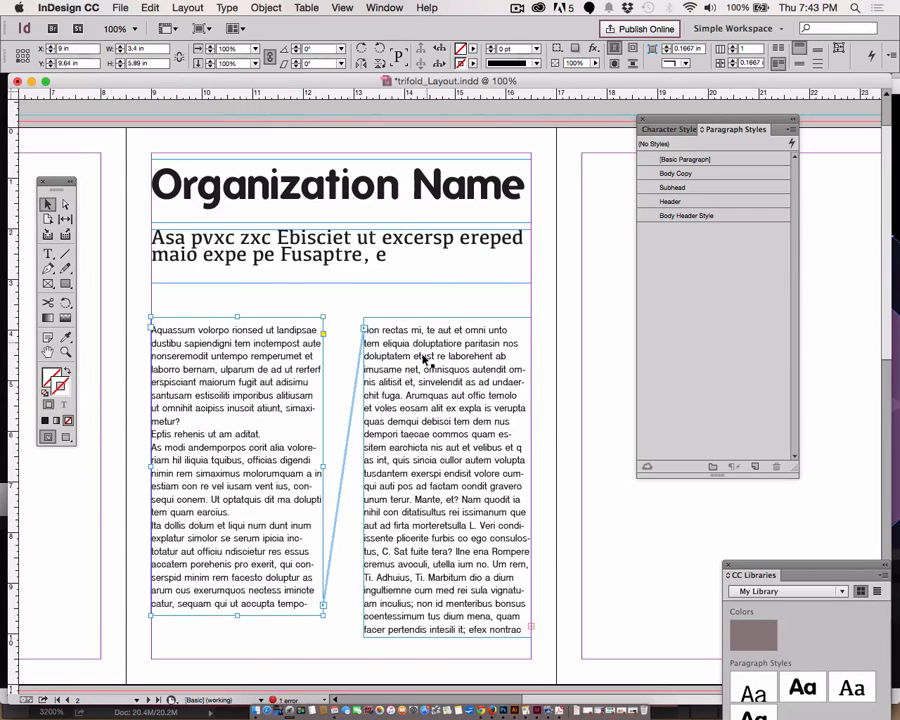
{"action": "left_click", "coordinate": [423, 358]}
{"action": "left_click", "coordinate": [137, 50]}
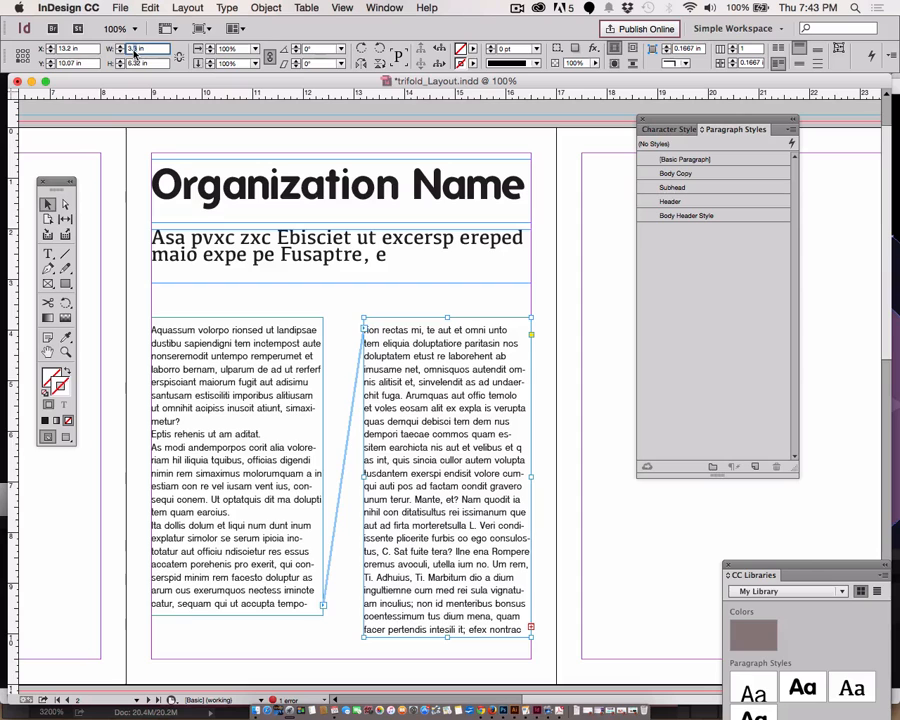
{"action": "type", "text": "4"}
{"action": "key", "text": "Return"}
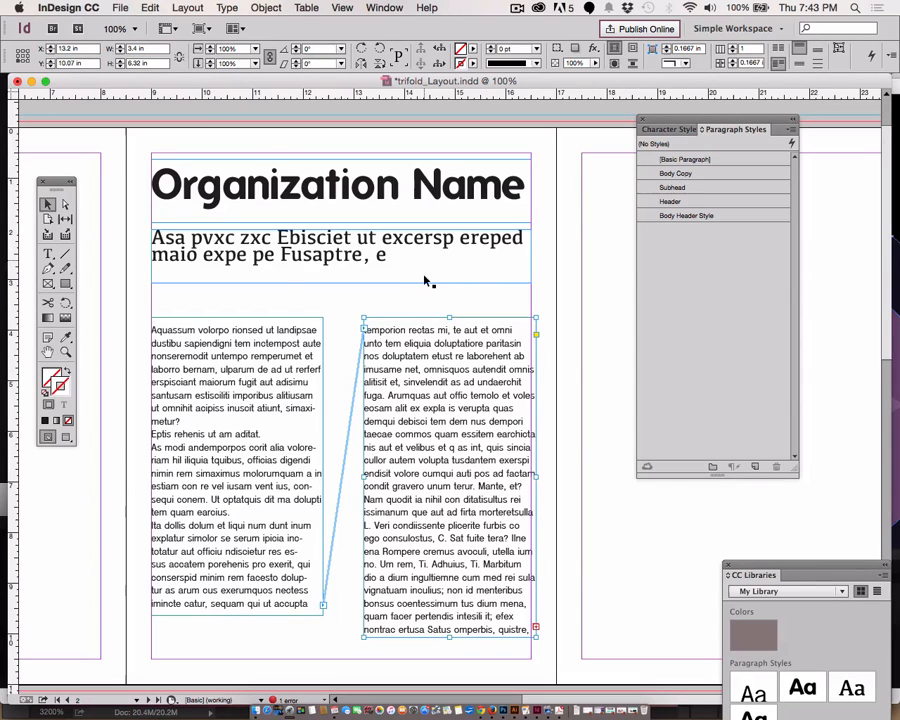
Nudge the second body column left to about X 13.10 in so it fits inside the panel's right margin
{"action": "key", "text": "Left"}
{"action": "key", "text": "Left"}
{"action": "key", "text": "Left"}
{"action": "key", "text": "Left"}
{"action": "key", "text": "Left"}
{"action": "key", "text": "Left"}
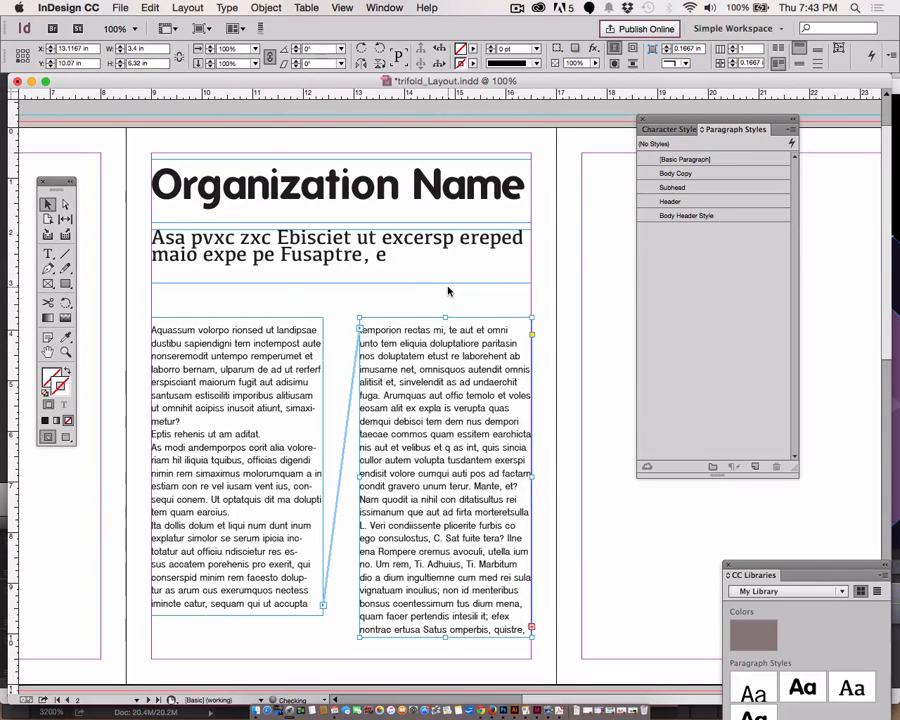
{"action": "key", "text": "Left"}
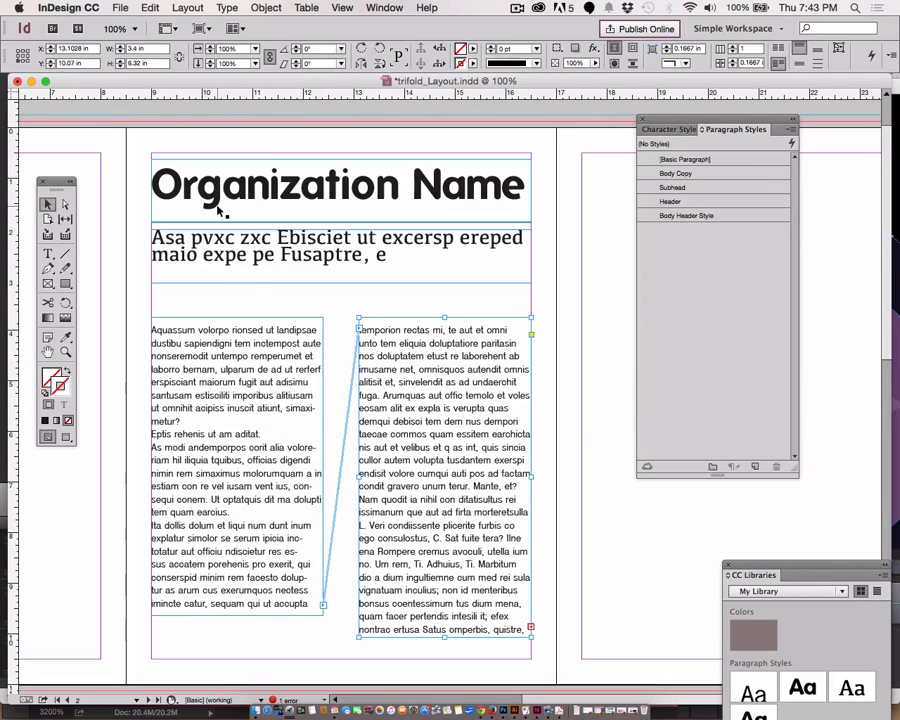
Create a 0.25 in by 0.25 in rectangle in the space between the subhead and the first body column
{"action": "left_click", "coordinate": [65, 284]}
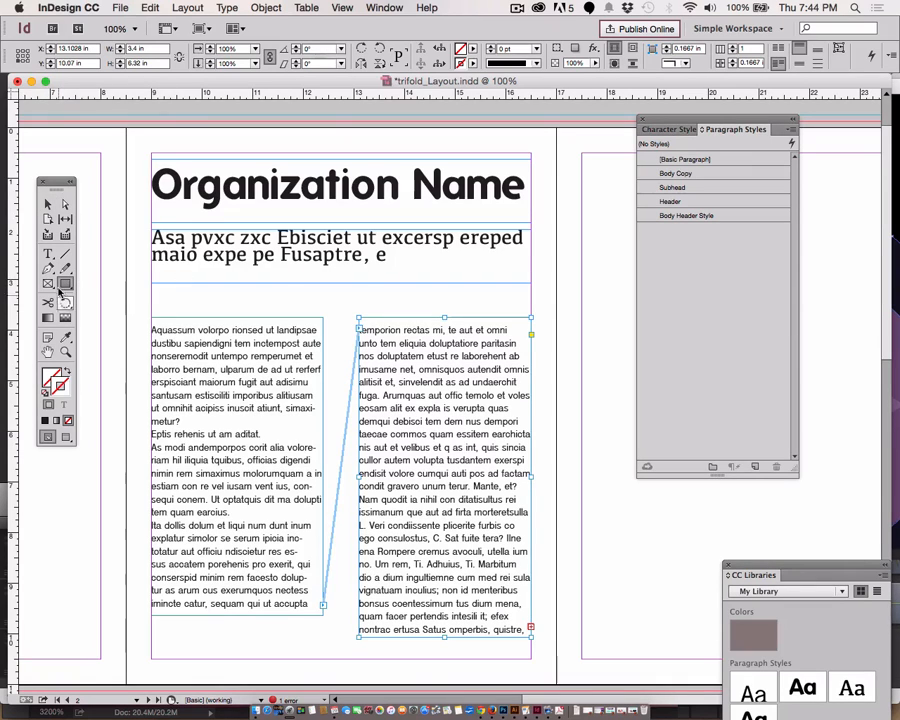
{"action": "left_click", "coordinate": [290, 302]}
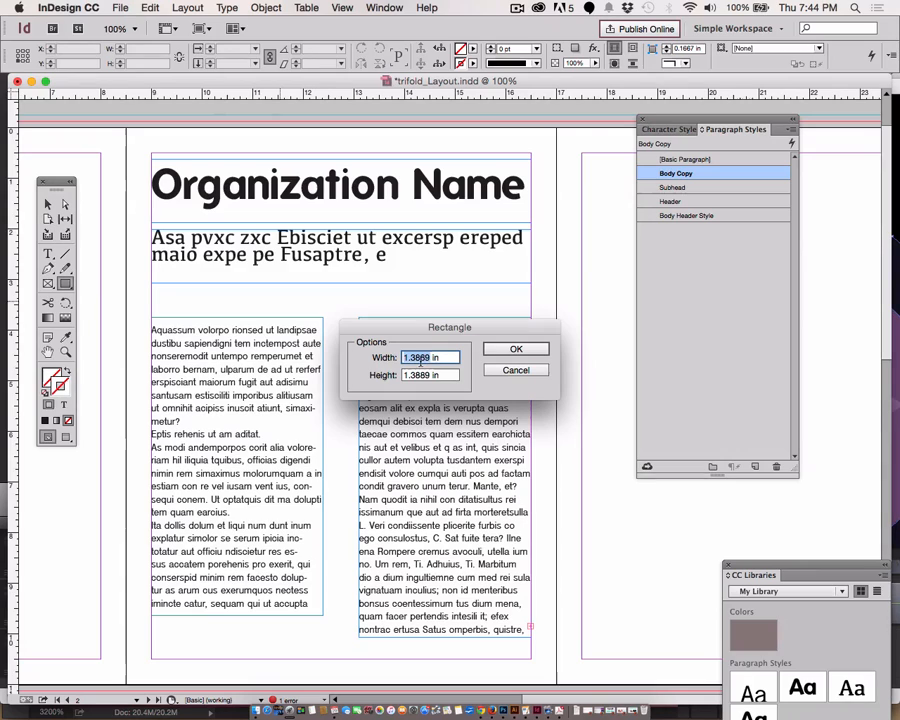
{"action": "type", "text": ".25"}
{"action": "key", "text": "Tab"}
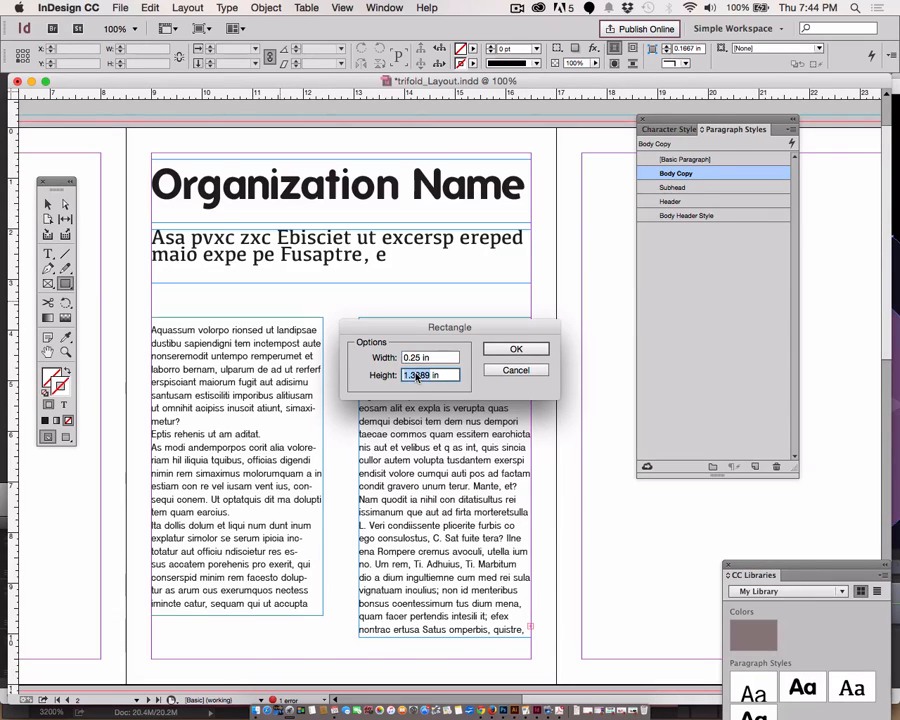
{"action": "type", "text": "1 in"}
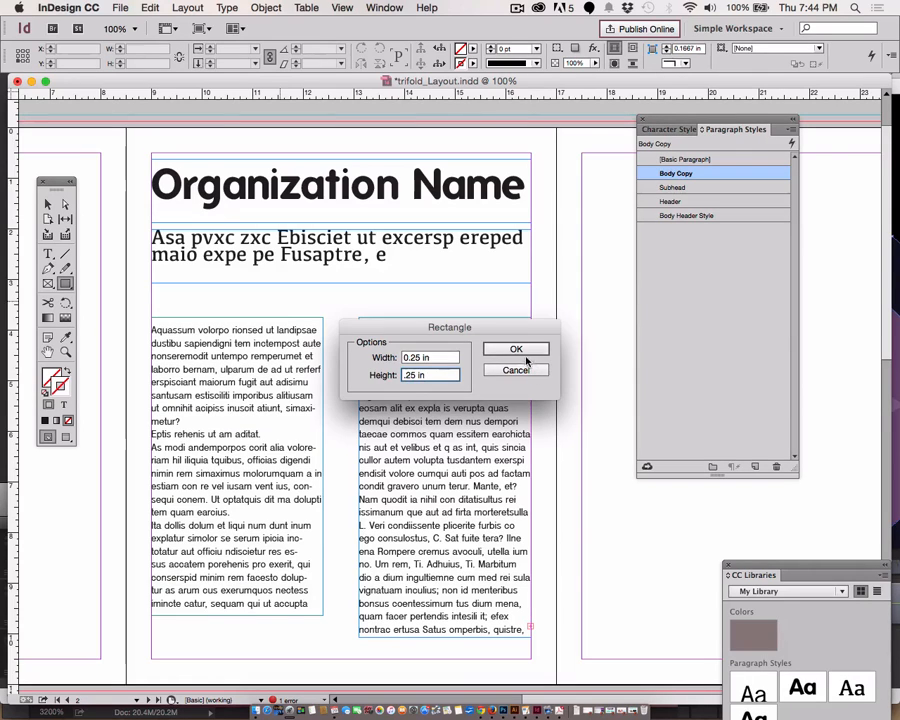
{"action": "key", "text": "Return"}
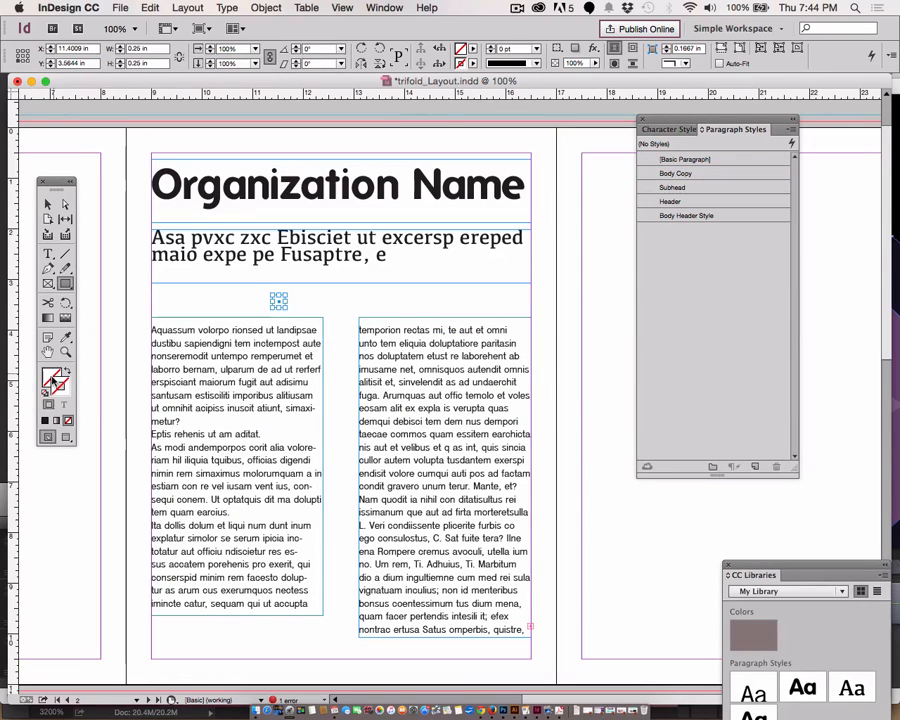
Fill the small square with the dark purple colour 230526 and deselect it
{"action": "left_click", "coordinate": [50, 373]}
{"action": "double_click", "coordinate": [52, 376]}
{"action": "left_click", "coordinate": [131, 552]}
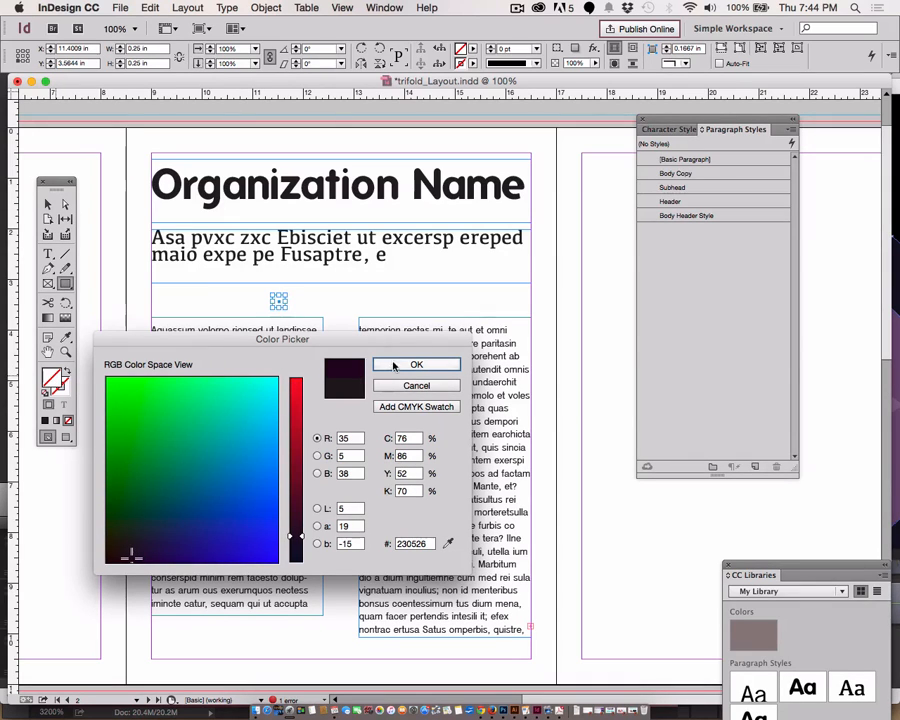
{"action": "key", "text": "Return"}
{"action": "left_click", "coordinate": [50, 209]}
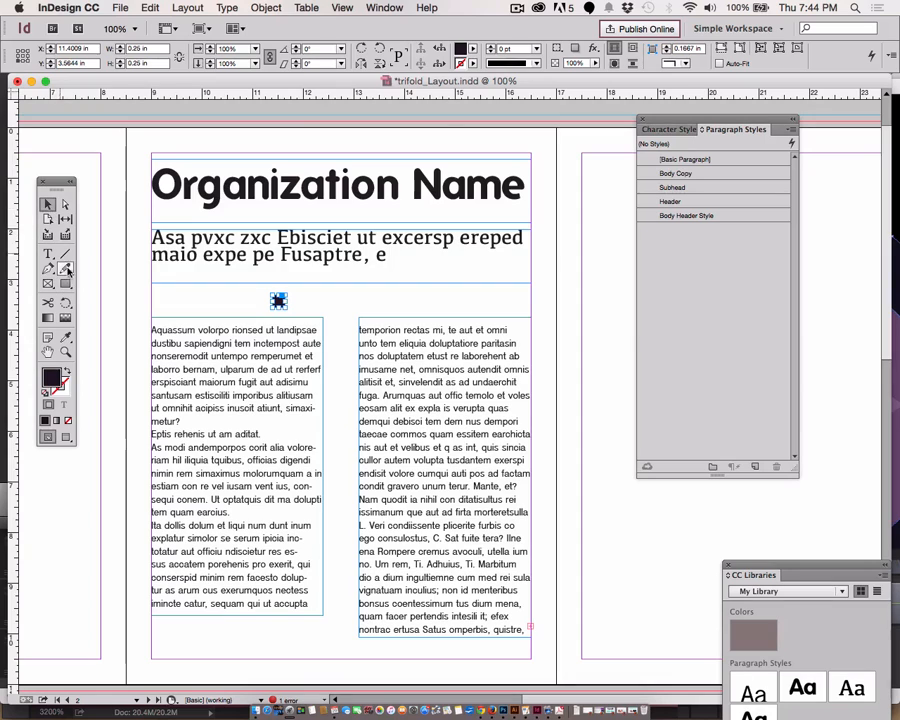
{"action": "left_click", "coordinate": [109, 264]}
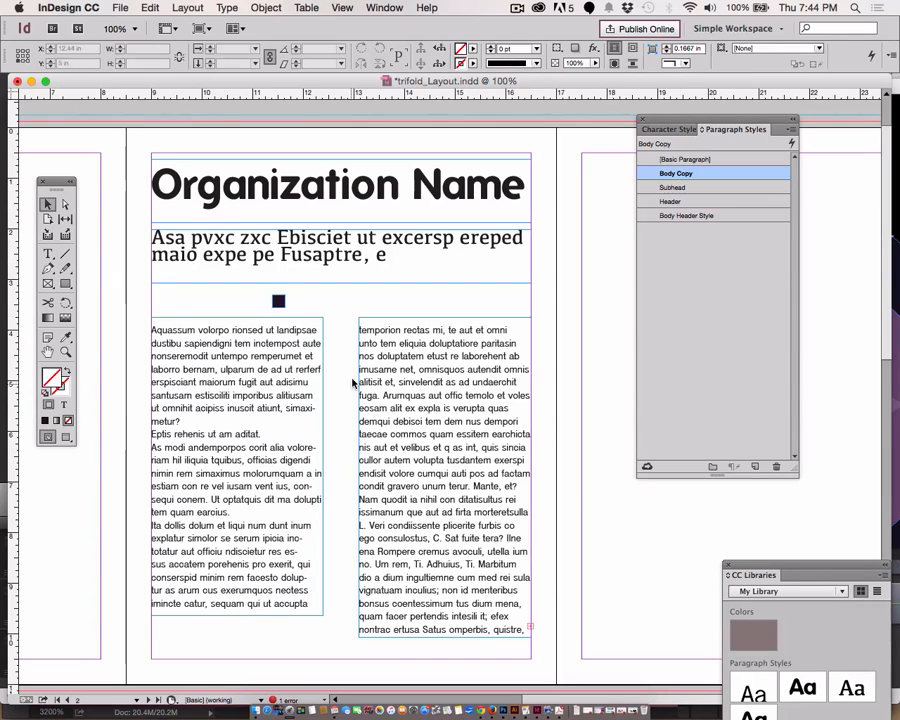
Move the small square into the gap between the two body columns, at about X 12.63 in, Y 4.5 in
{"action": "left_click", "coordinate": [278, 302]}
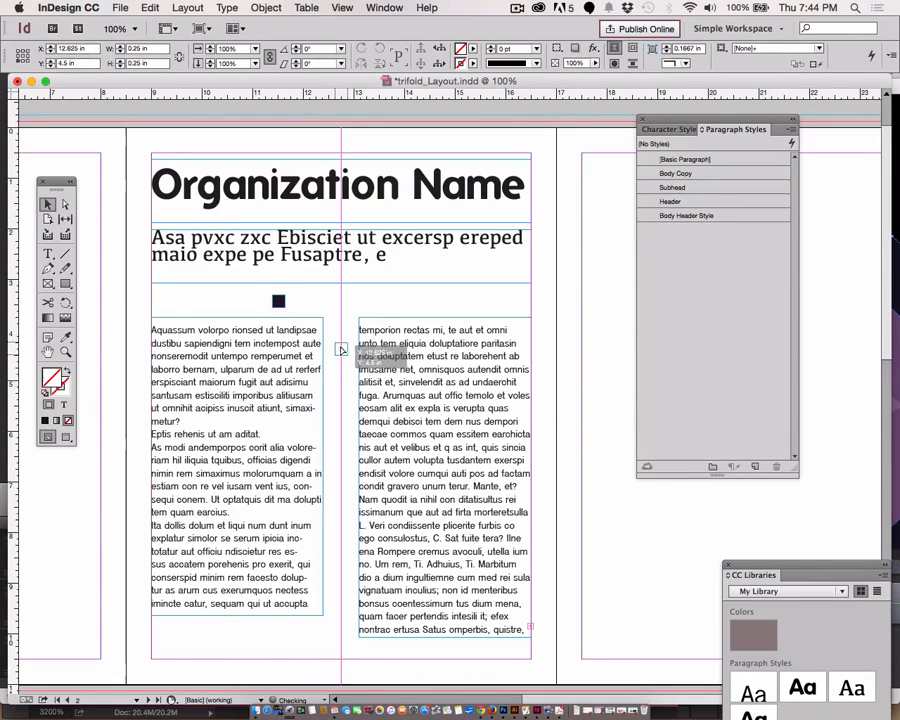
{"action": "left_click_drag", "start_coordinate": [341, 352], "coordinate": [341, 351]}
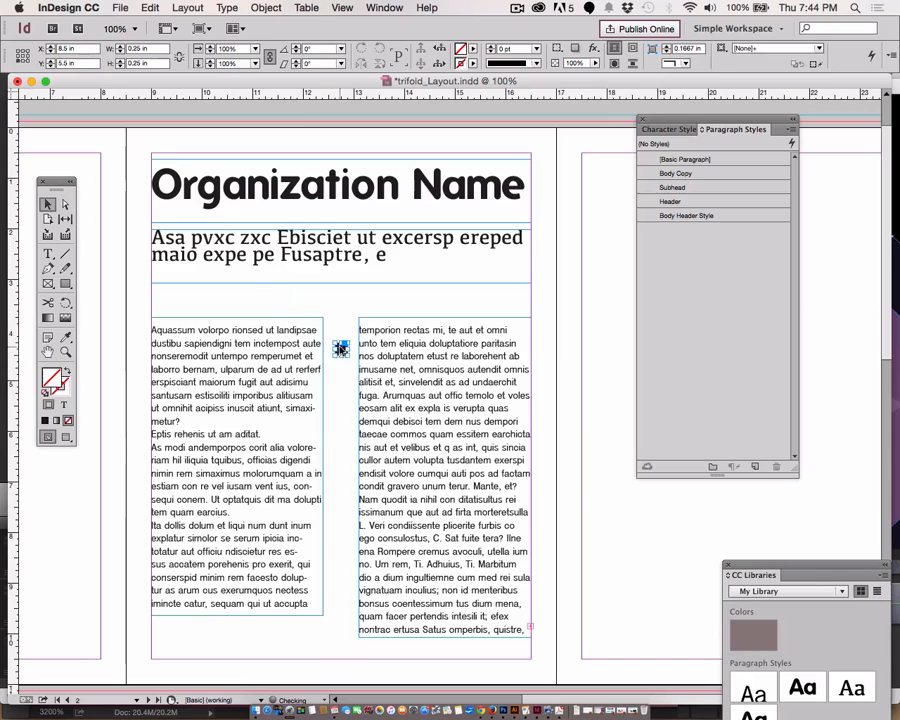
Create a 0.35 in by 0.35 in rectangle below the small square in the gap between the two body columns
{"action": "left_click", "coordinate": [618, 567]}
{"action": "key", "text": "x"}
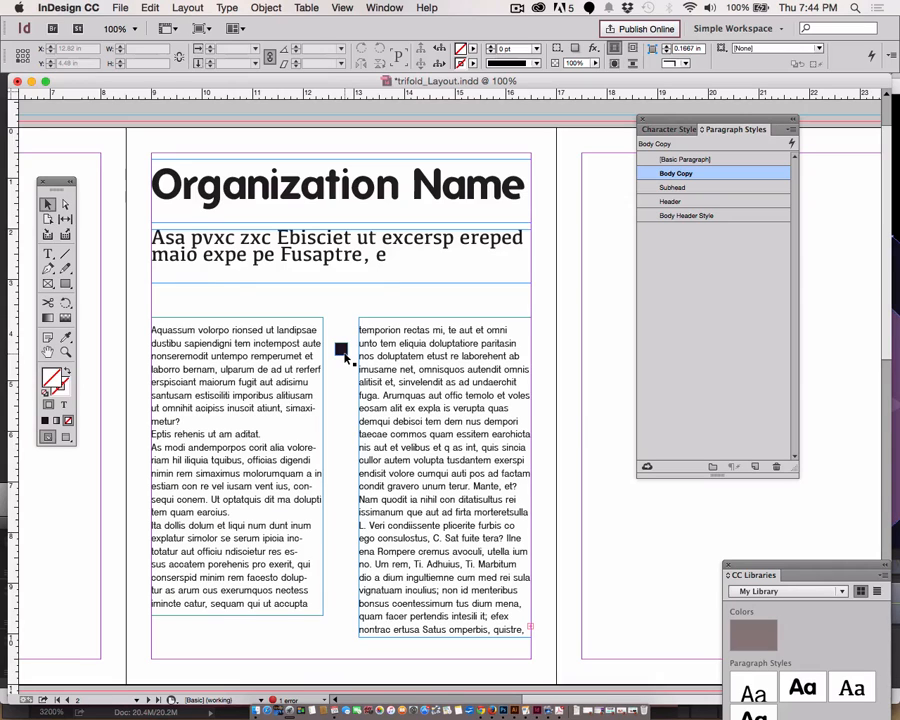
{"action": "left_click", "coordinate": [65, 284]}
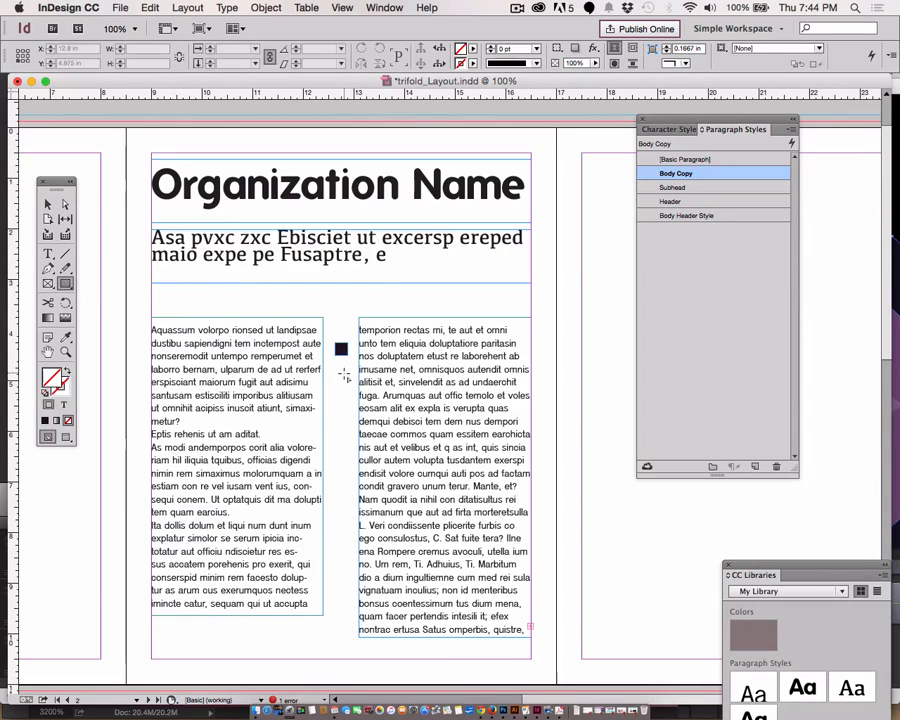
{"action": "left_click", "coordinate": [342, 374]}
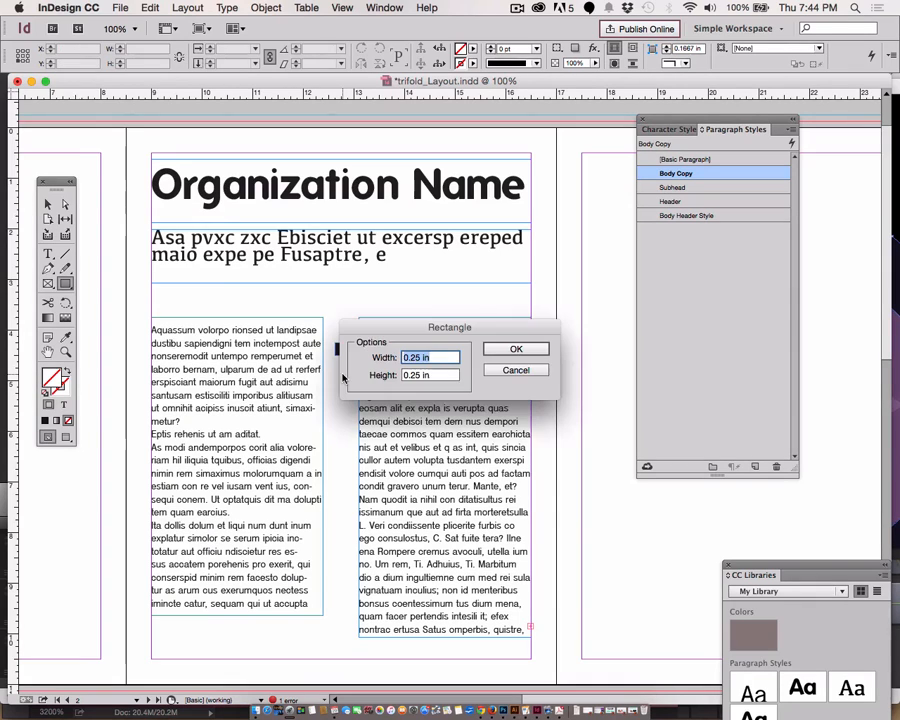
{"action": "left_click", "coordinate": [413, 360]}
{"action": "key", "text": "BackSpace"}
{"action": "type", "text": "3"}
{"action": "left_click", "coordinate": [413, 375]}
{"action": "key", "text": "BackSpace"}
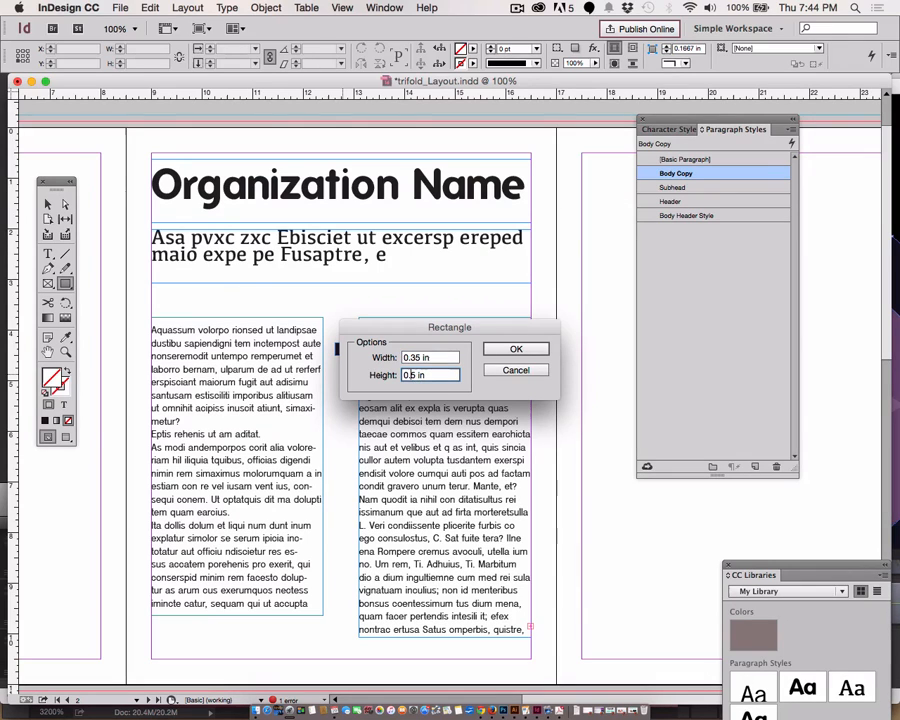
{"action": "type", "text": "3"}
{"action": "left_click", "coordinate": [516, 349]}
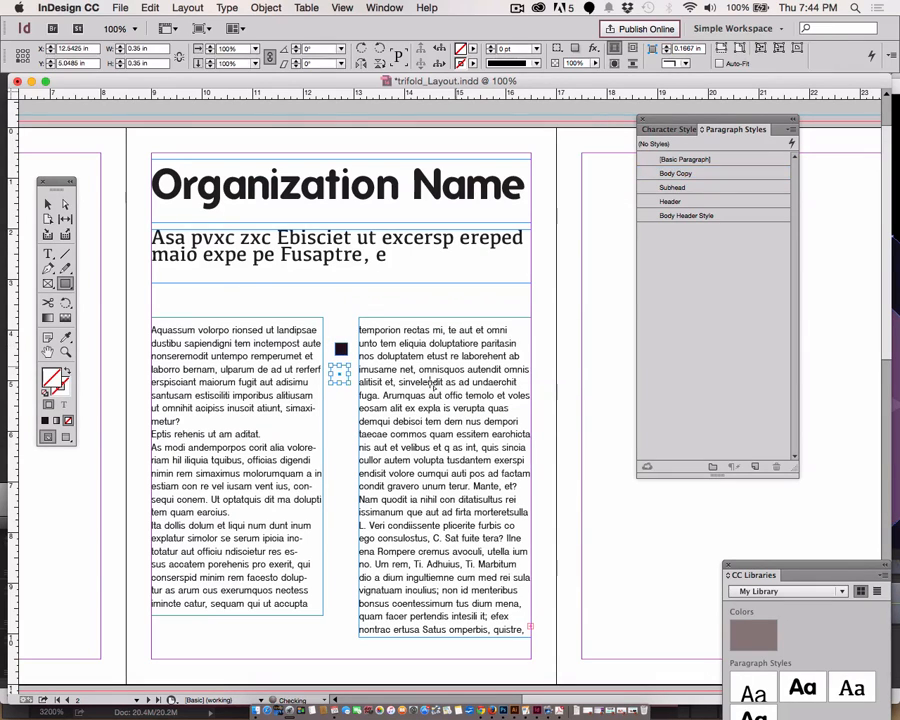
Fill the 0.35 in square with the dark colour 230a11 and deselect it
{"action": "double_click", "coordinate": [50, 377]}
{"action": "left_click", "coordinate": [127, 532]}
{"action": "left_click", "coordinate": [114, 544]}
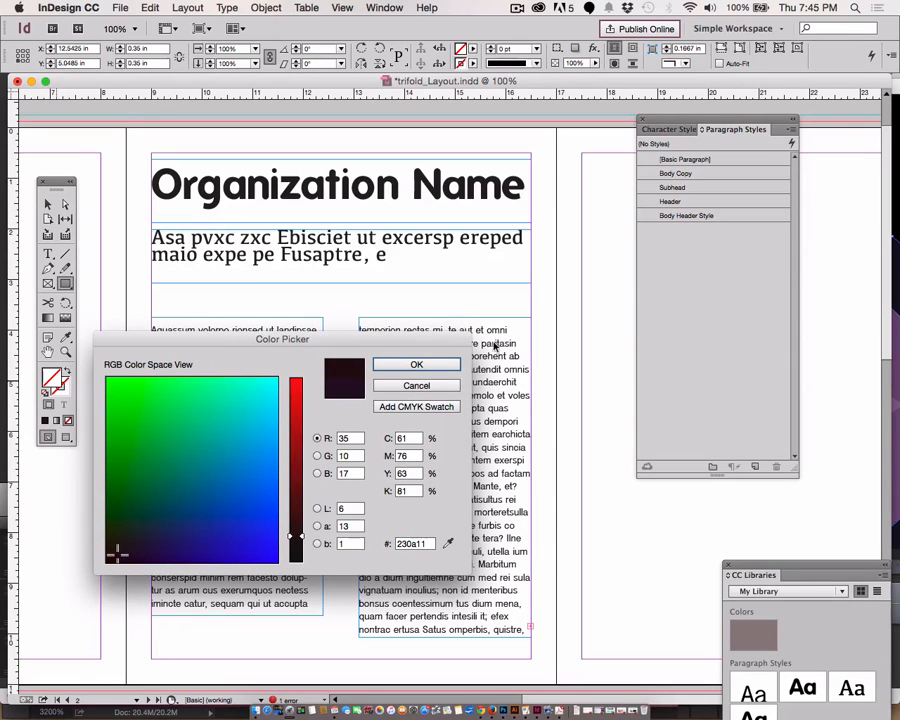
{"action": "left_click", "coordinate": [416, 364]}
{"action": "left_click", "coordinate": [48, 205]}
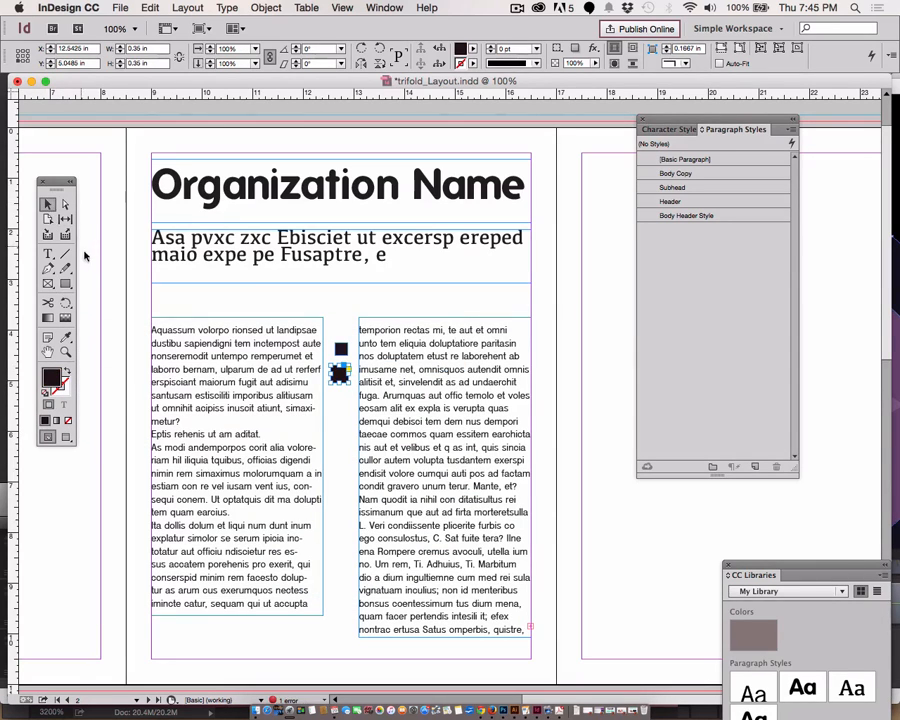
{"action": "left_click", "coordinate": [141, 289]}
Centre the 0.35 in square in the column gap at about X 12.58, Y 5.33 in and widen both body columns to its edges
{"action": "left_click_drag", "start_coordinate": [339, 374], "coordinate": [343, 397]}
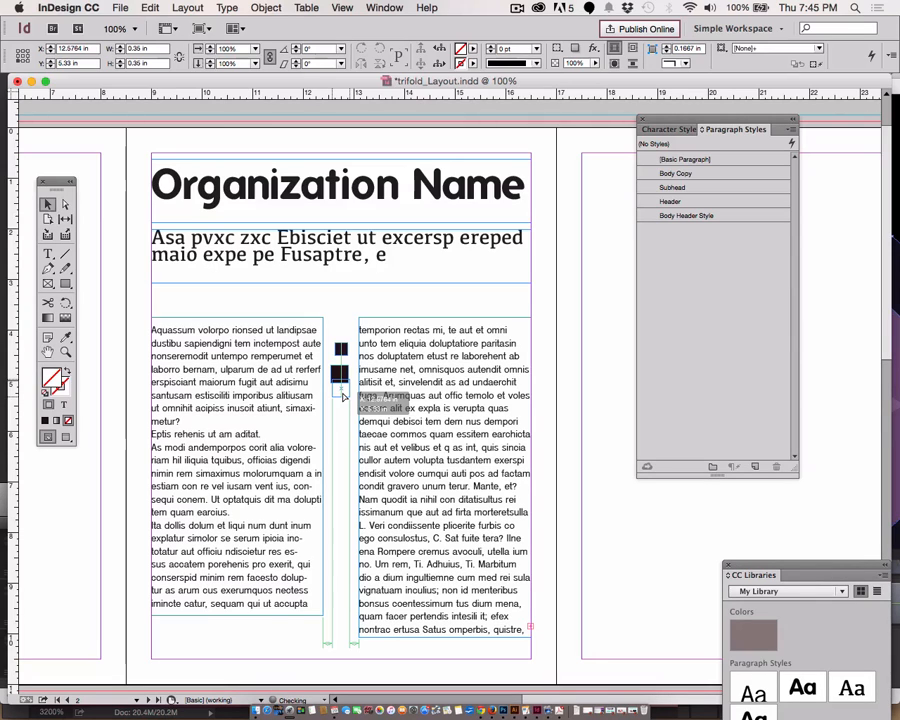
{"action": "left_click_drag", "start_coordinate": [343, 397], "coordinate": [342, 412]}
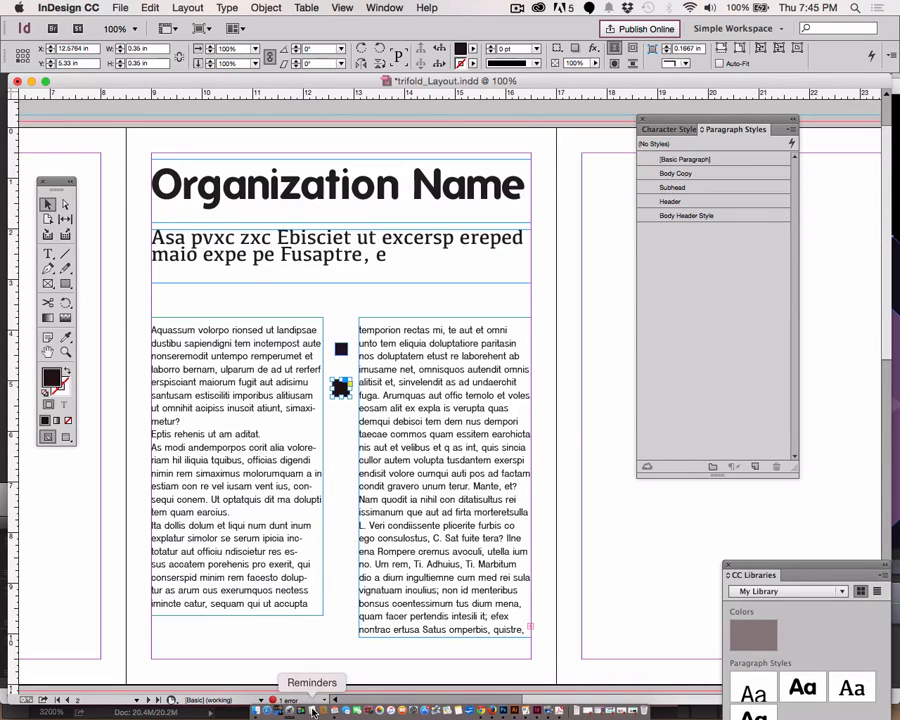
{"action": "left_click", "coordinate": [300, 426]}
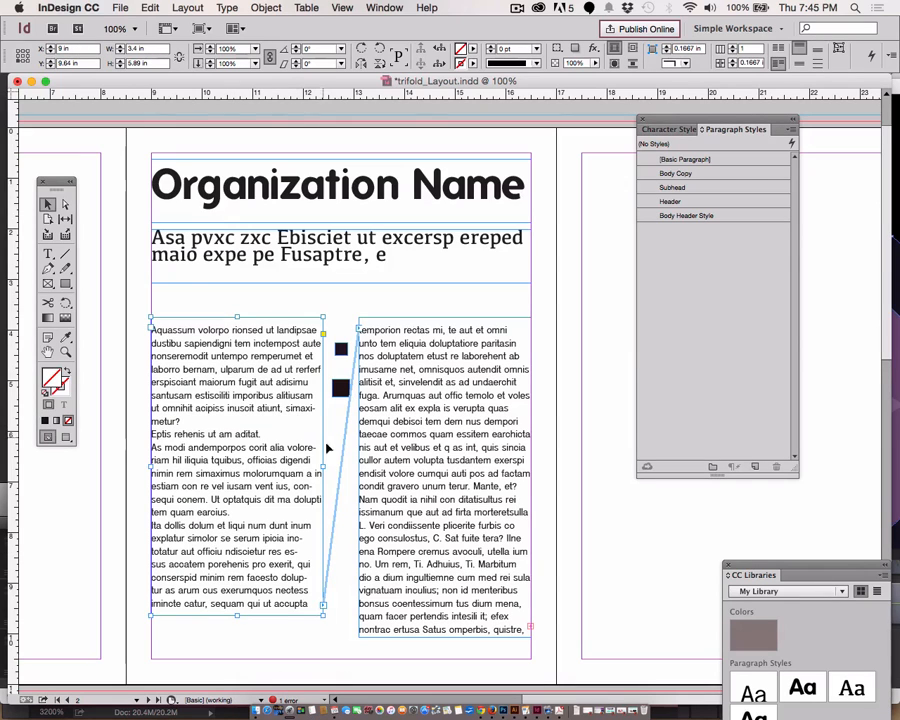
{"action": "left_click_drag", "start_coordinate": [323, 467], "coordinate": [349, 476]}
{"action": "left_click", "coordinate": [400, 476]}
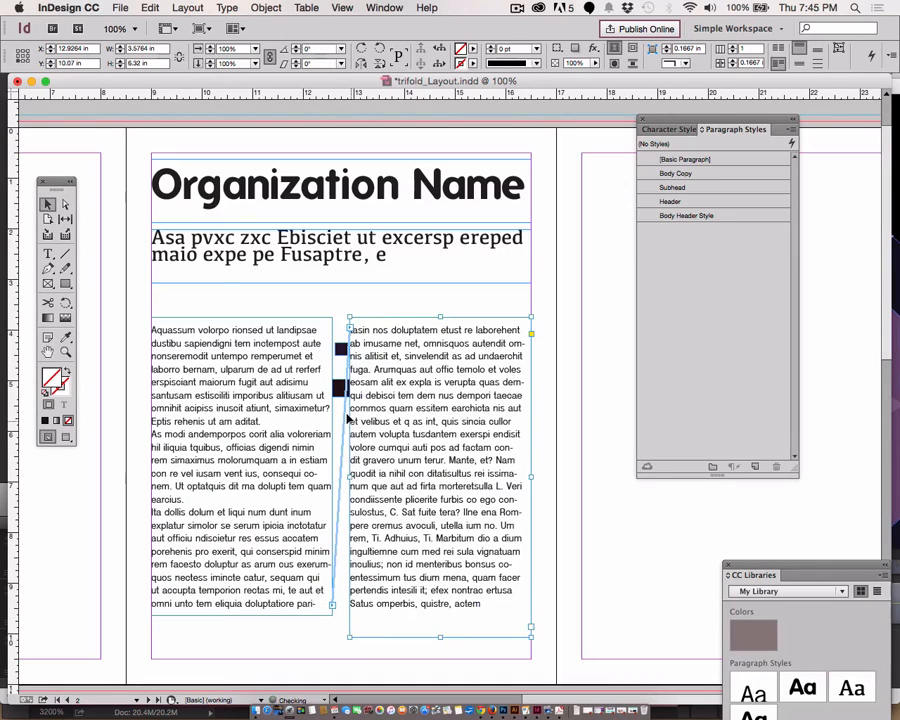
Delete both gauge squares from the column gap and undo the deletions
{"action": "left_click", "coordinate": [337, 383]}
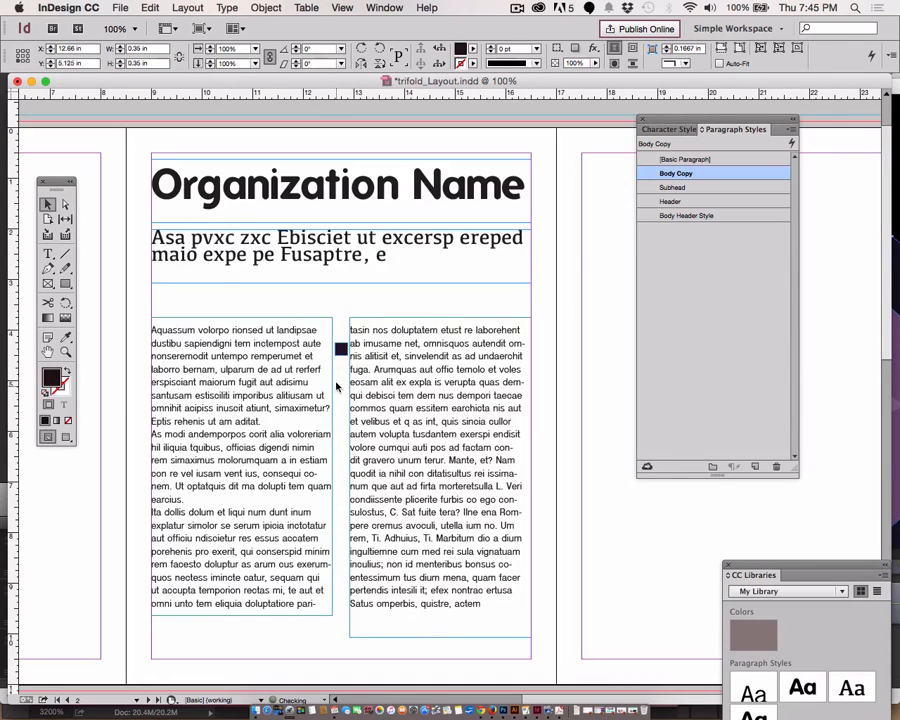
{"action": "left_click", "coordinate": [341, 349]}
{"action": "key", "text": "Delete"}
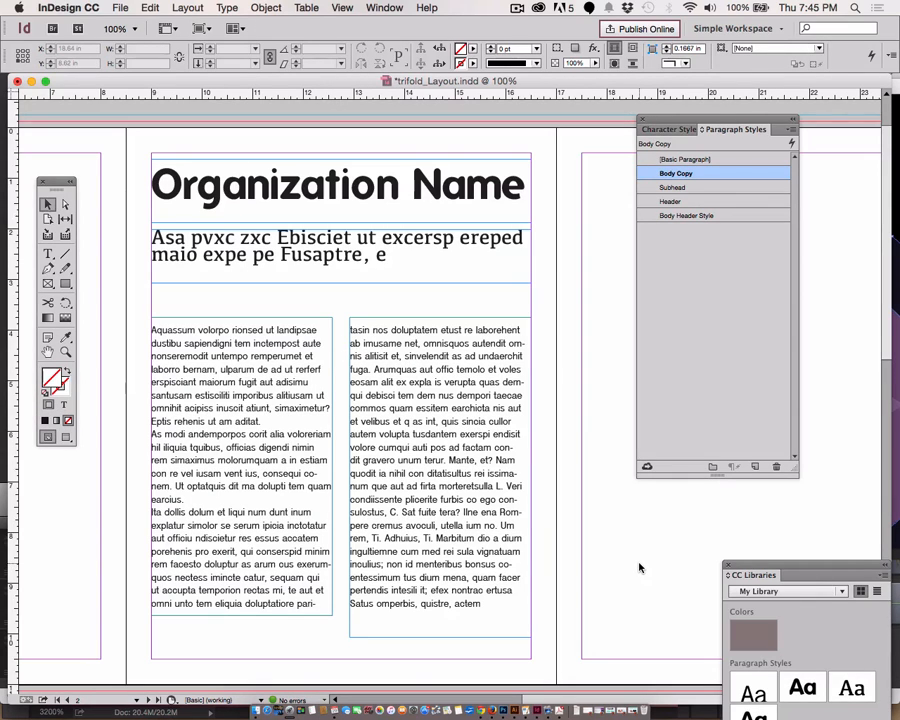
{"action": "key", "text": "super+z"}
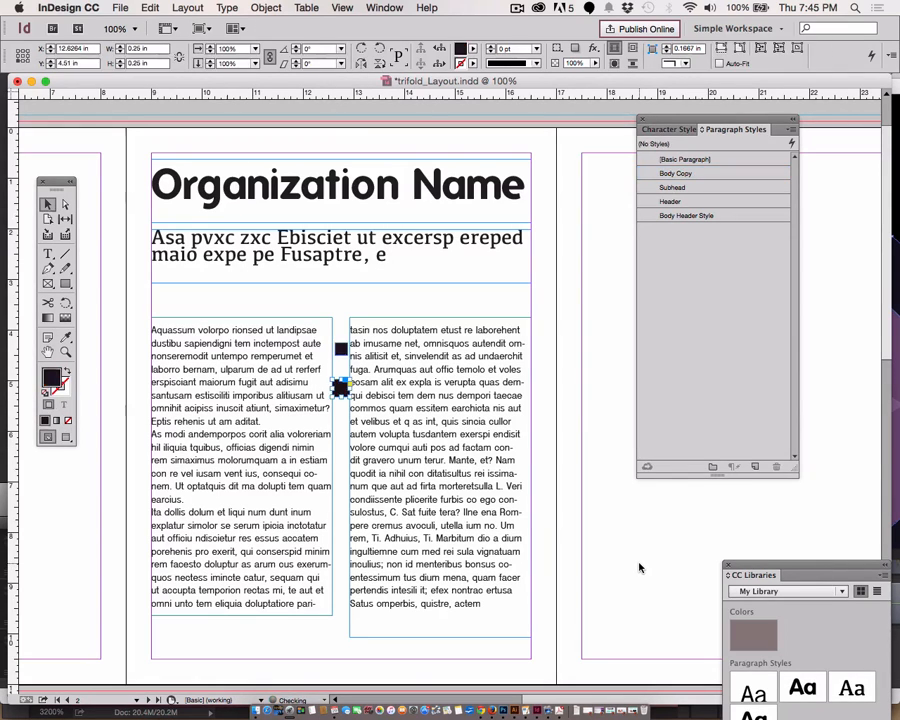
{"action": "left_click", "coordinate": [122, 151]}
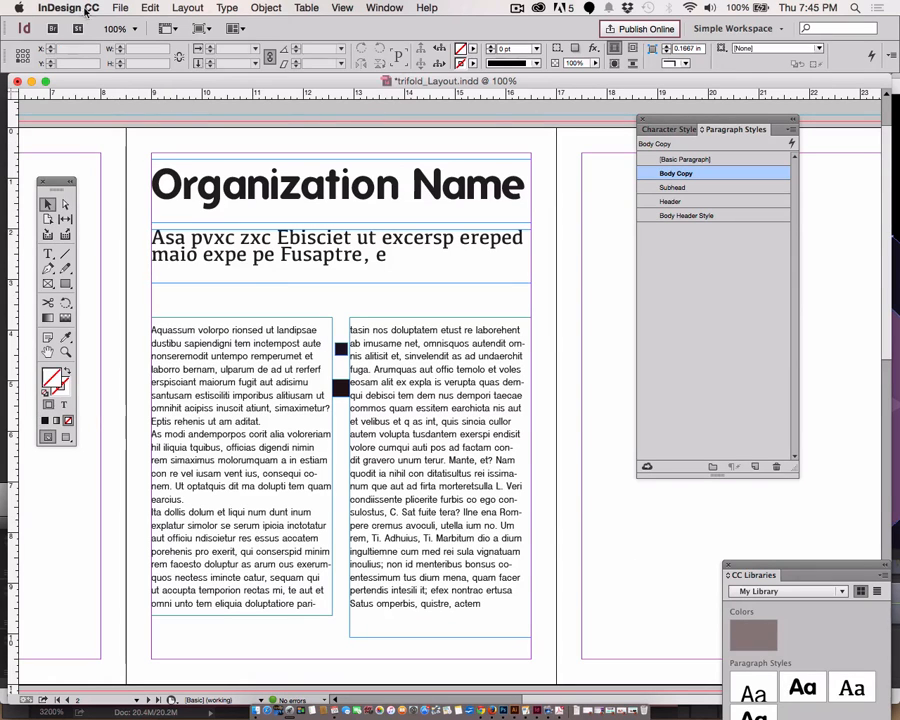
Start a new library, accept the offer to use CC Libraries, and move the CC Libraries panel up beside the layout
{"action": "left_click", "coordinate": [119, 8]}
{"action": "mouse_move", "coordinate": [132, 24]}
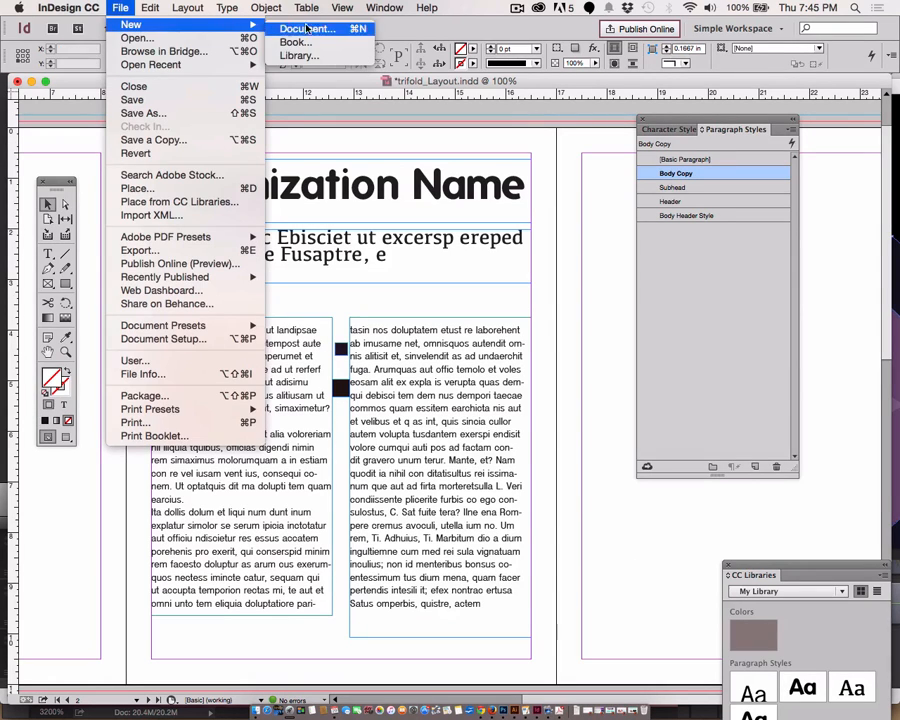
{"action": "left_click", "coordinate": [300, 56]}
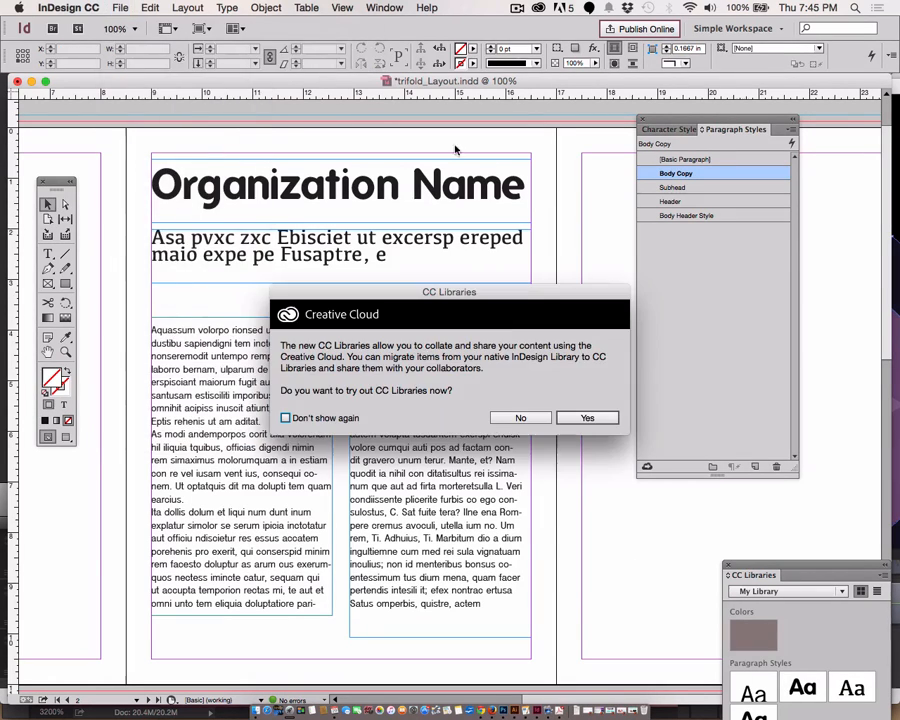
{"action": "left_click", "coordinate": [589, 416]}
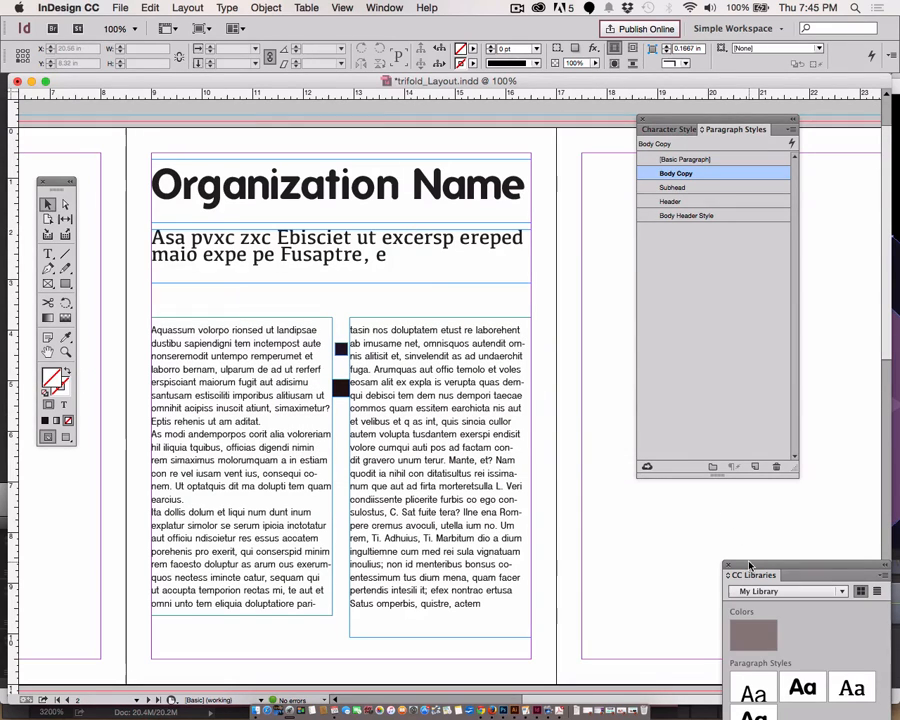
{"action": "left_click_drag", "start_coordinate": [749, 571], "coordinate": [690, 216]}
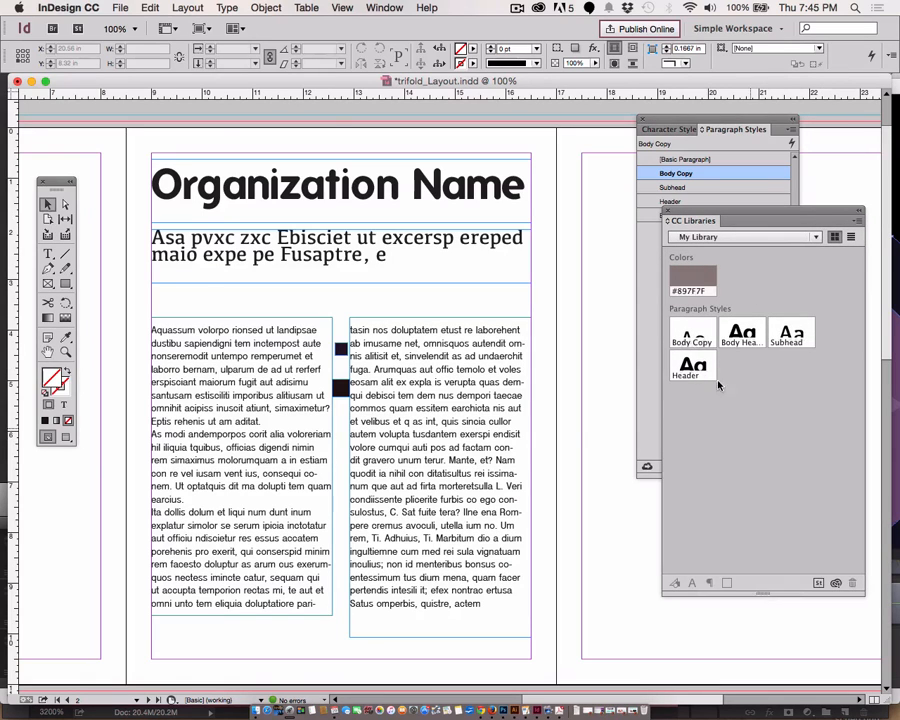
{"action": "left_click_drag", "start_coordinate": [823, 441], "coordinate": [864, 594]}
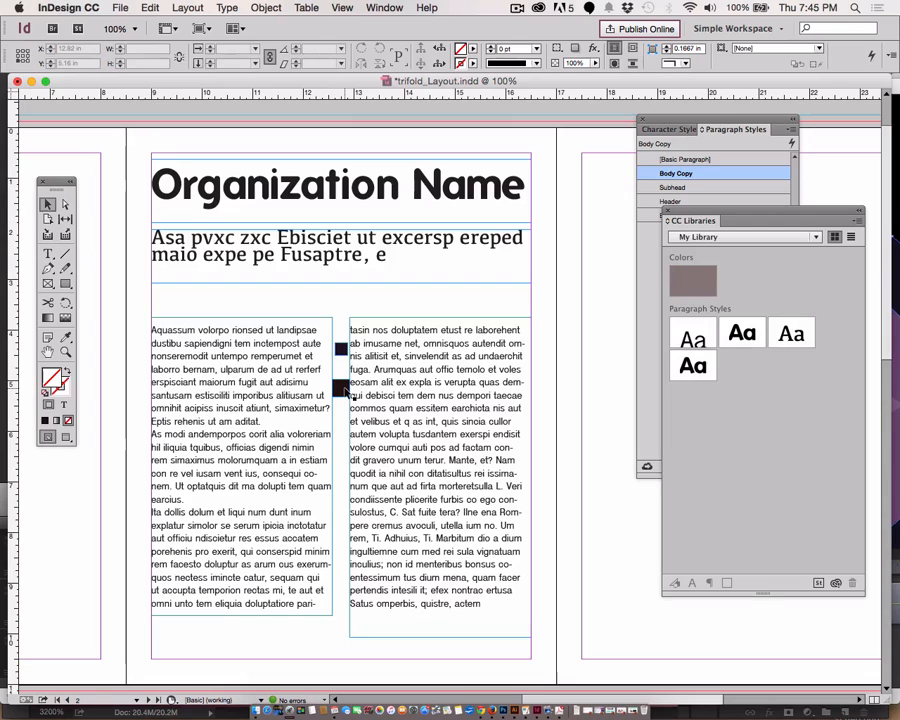
Add the 0.35 in square to My Library as a graphic named .35"
{"action": "left_click_drag", "start_coordinate": [355, 392], "coordinate": [716, 415]}
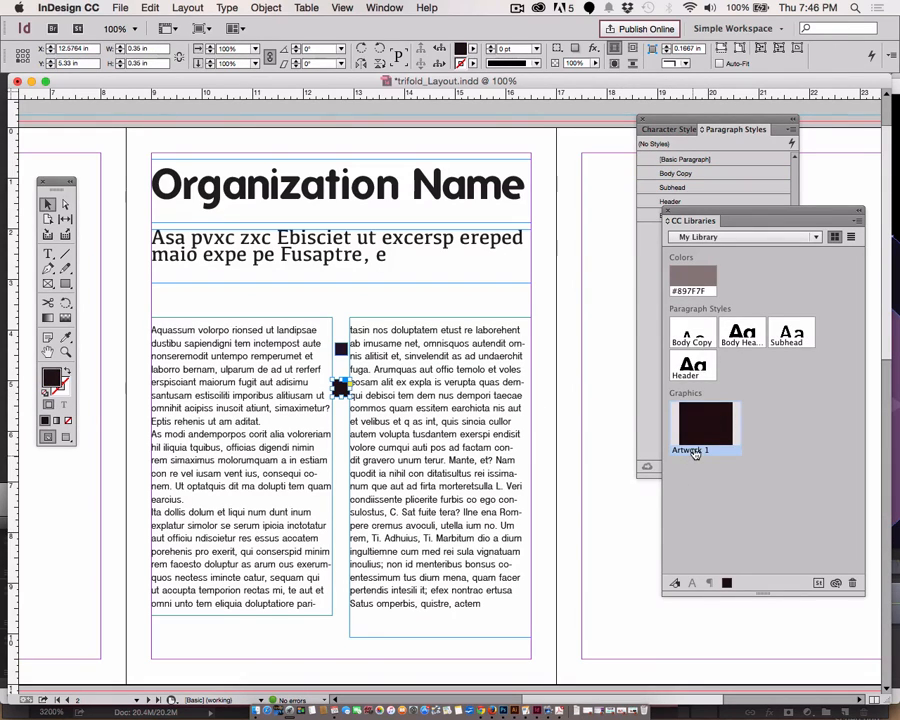
{"action": "double_click", "coordinate": [696, 451]}
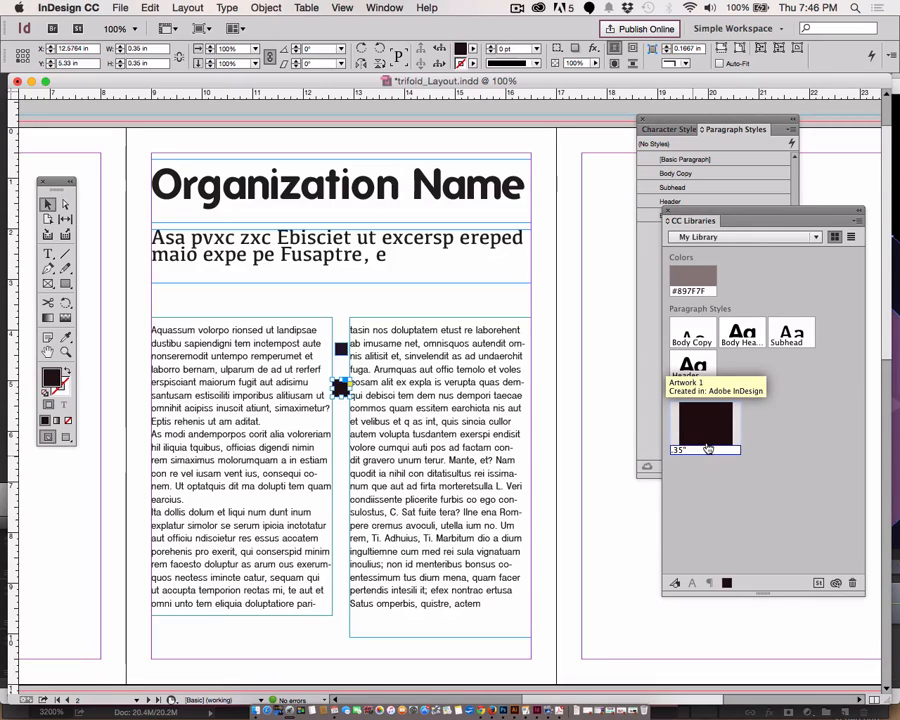
{"action": "left_click", "coordinate": [743, 517]}
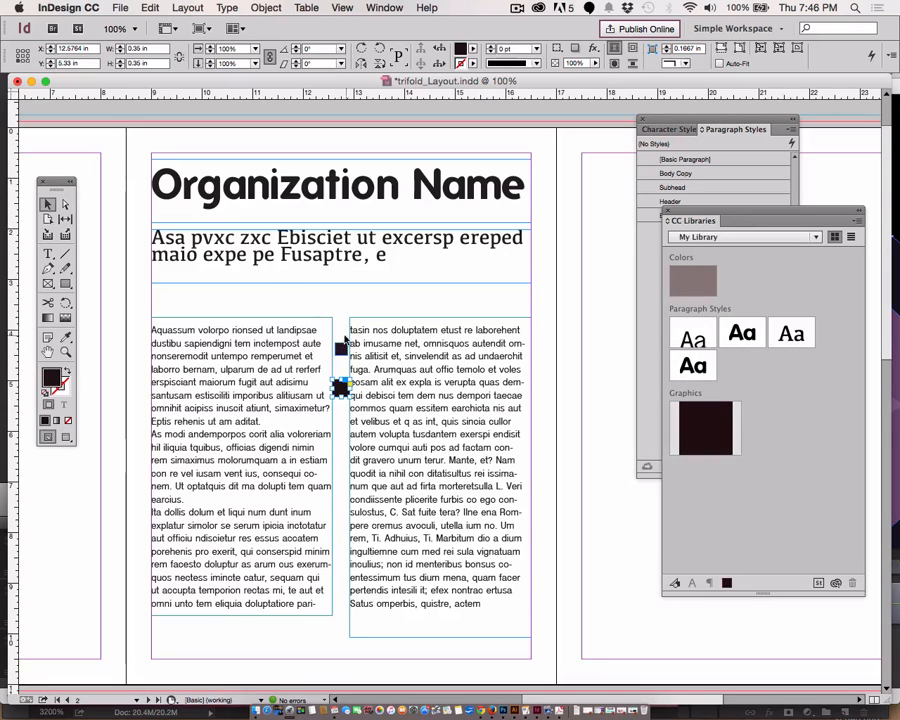
Add the 0.25 in square to My Library and rename the .35" graphic as .25", closing the graphic's own document
{"action": "left_click_drag", "start_coordinate": [342, 351], "coordinate": [768, 444]}
{"action": "double_click", "coordinate": [775, 430]}
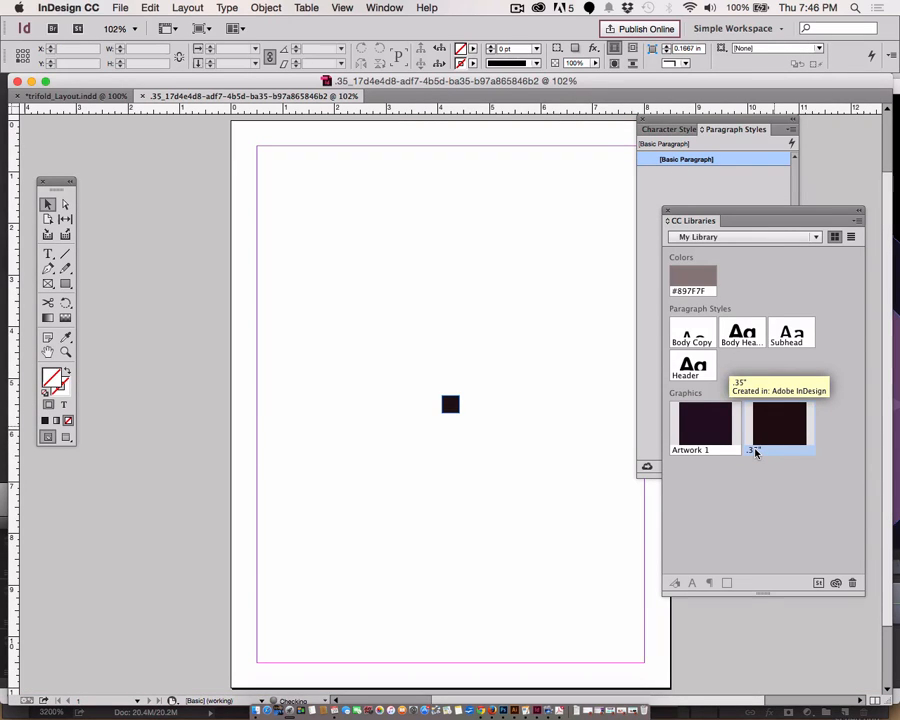
{"action": "double_click", "coordinate": [755, 451]}
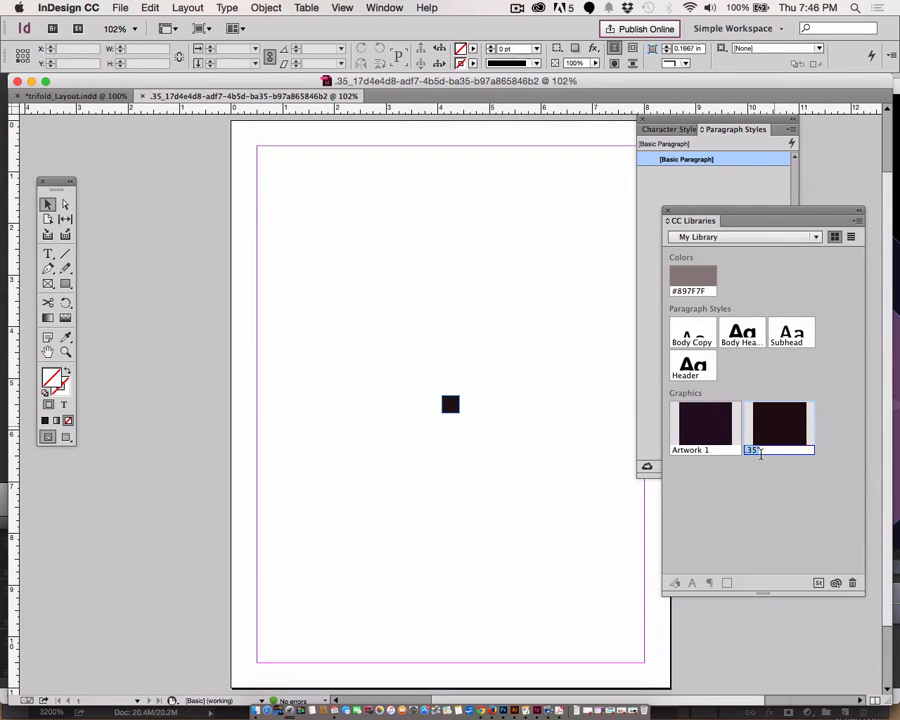
{"action": "key", "text": "Right"}
{"action": "key", "text": "Return"}
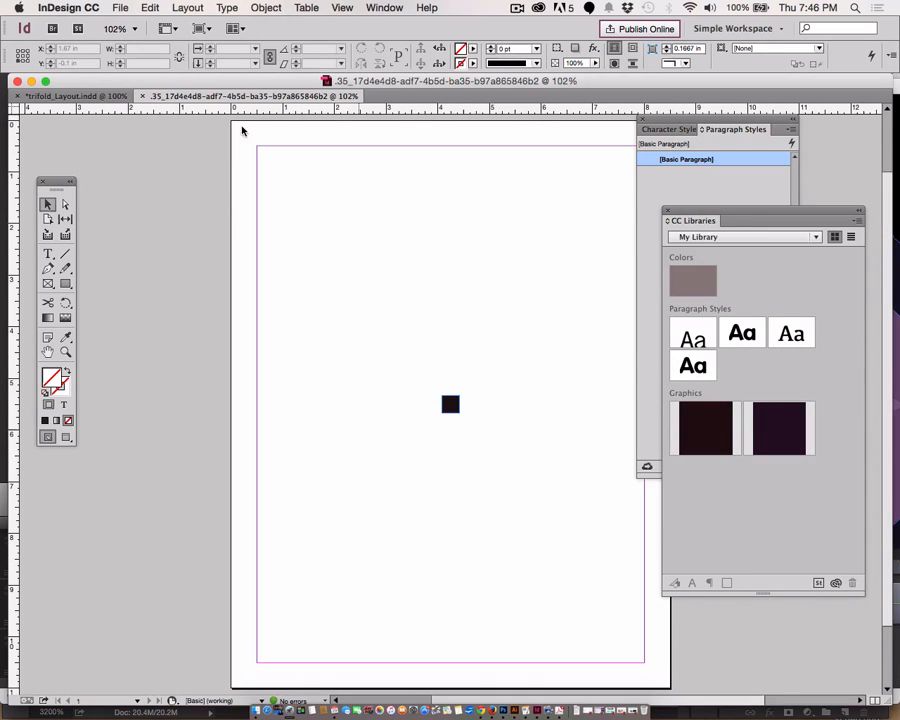
{"action": "left_click", "coordinate": [142, 96]}
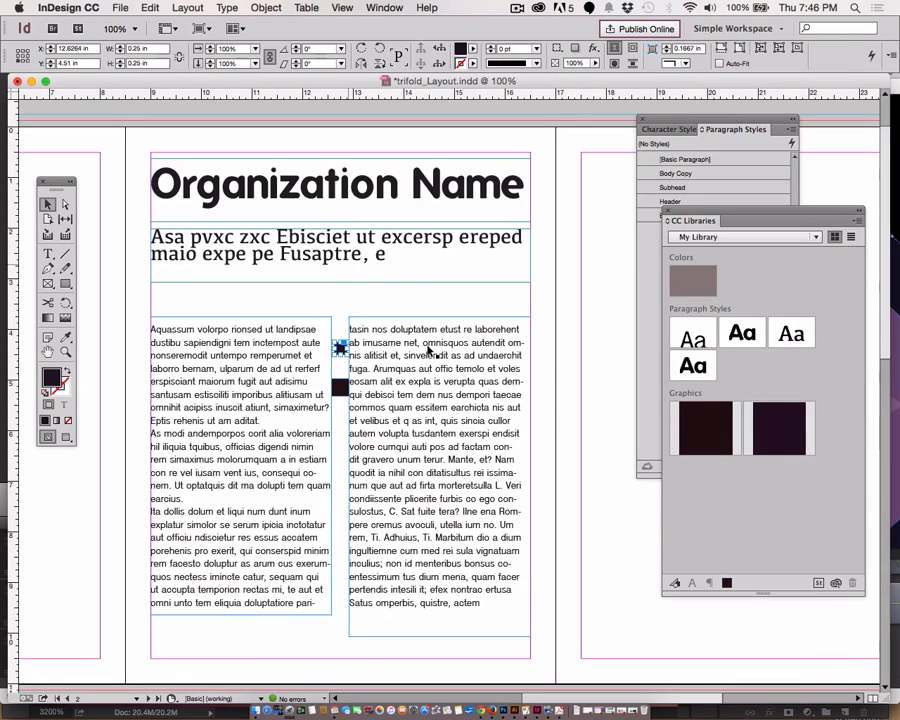
Delete both squares from the gap between the two body columns
{"action": "left_click", "coordinate": [137, 261]}
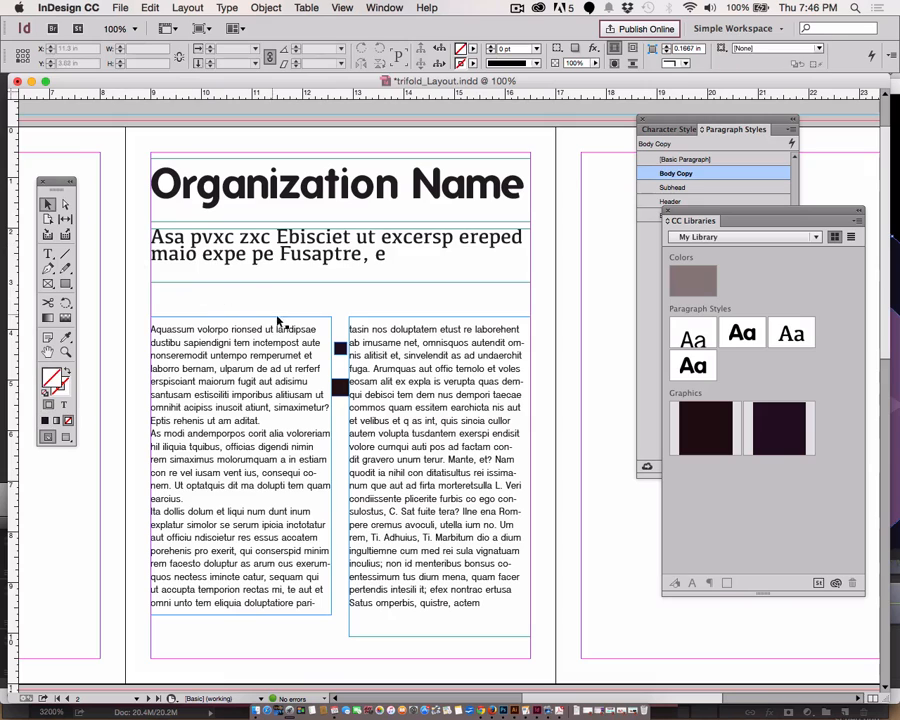
{"action": "left_click", "coordinate": [342, 349]}
{"action": "key", "text": "Delete"}
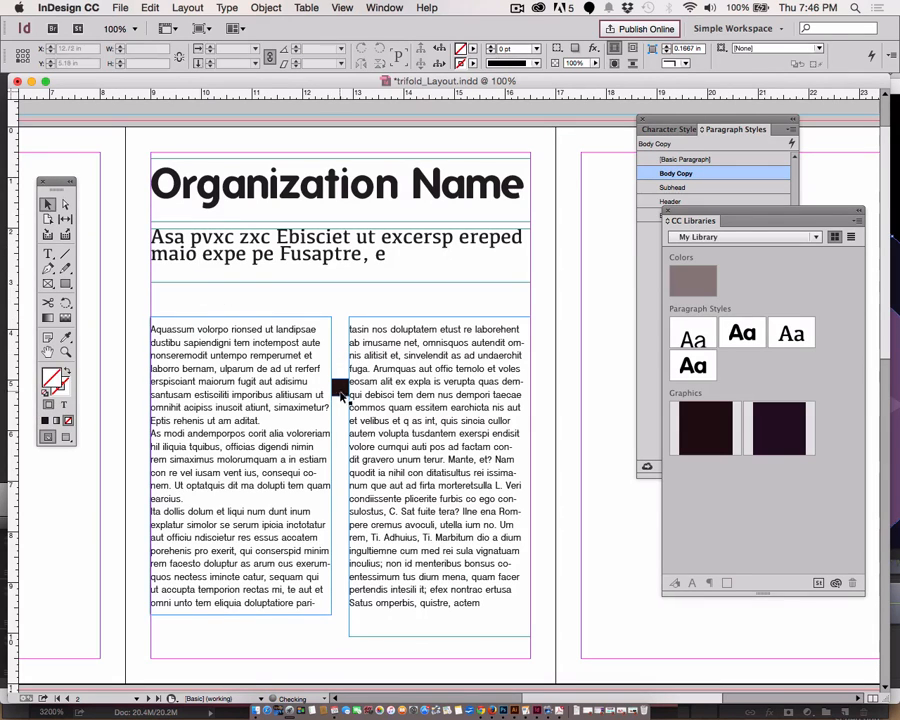
Rename the Artwork 1 graphic in My Library as .35
{"action": "left_click", "coordinate": [762, 455]}
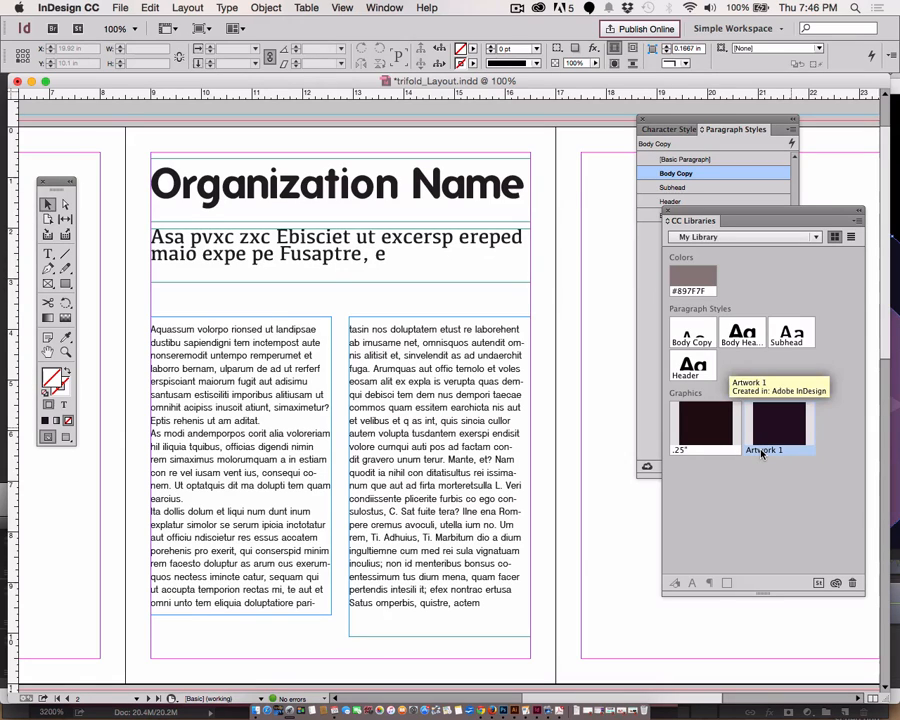
{"action": "double_click", "coordinate": [764, 452]}
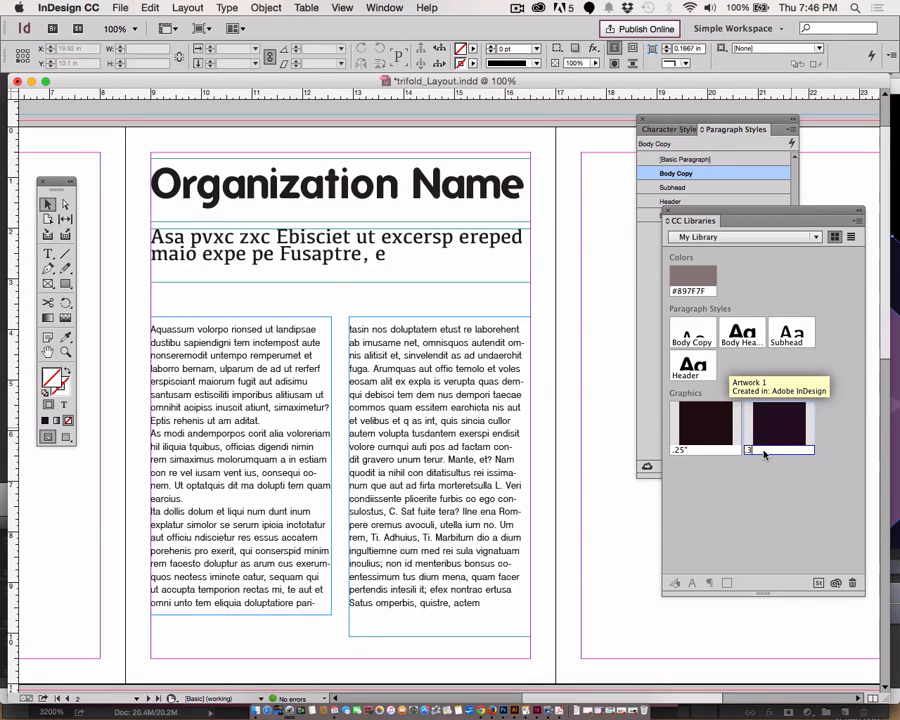
{"action": "key", "text": "Return"}
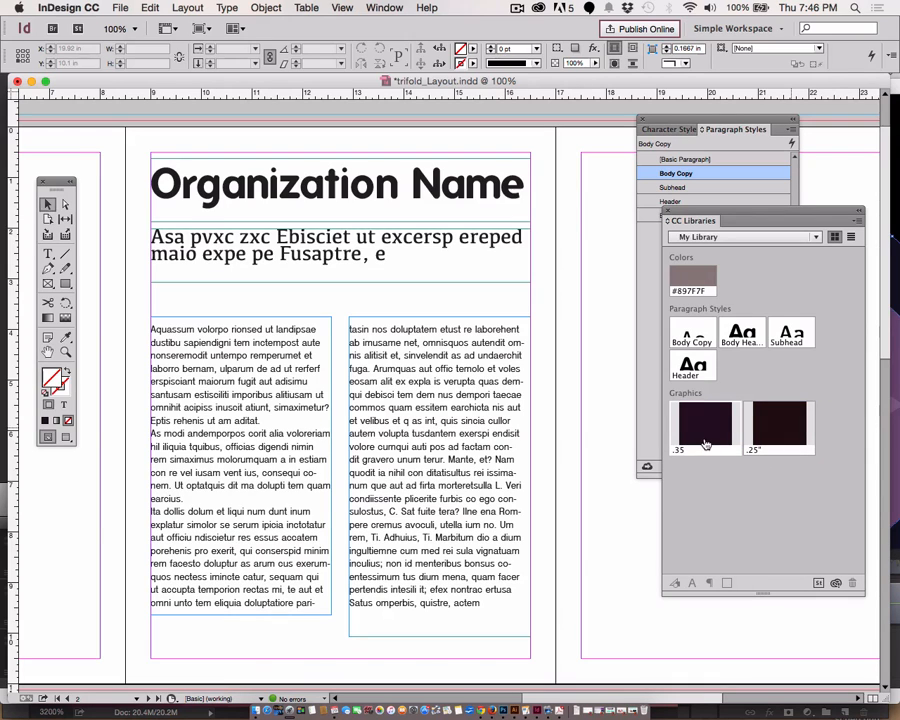
Place the library graphics .35 and .25" above the second body column, at about X 14.71 and X 15.9 in, both at Y 3.69 in
{"action": "left_click_drag", "start_coordinate": [705, 443], "coordinate": [475, 330]}
{"action": "left_click", "coordinate": [444, 303]}
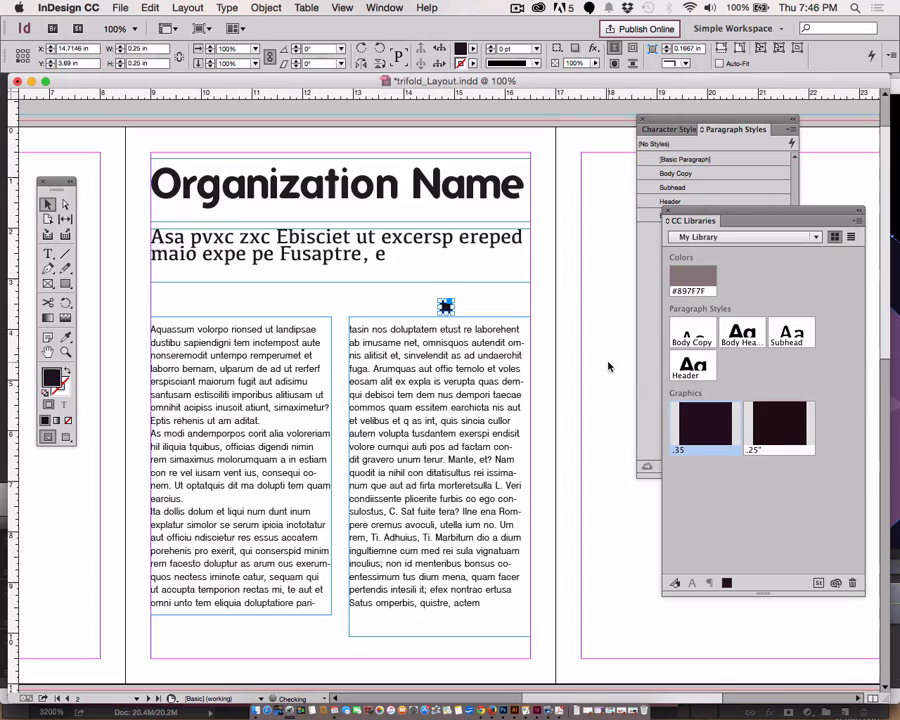
{"action": "left_click_drag", "start_coordinate": [780, 423], "coordinate": [526, 304]}
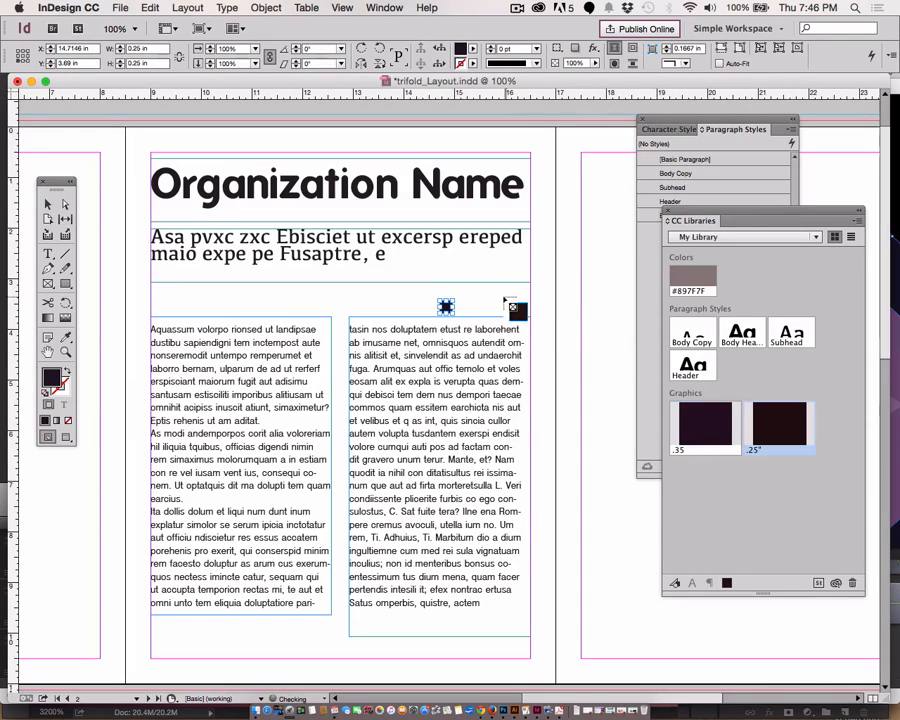
{"action": "left_click", "coordinate": [502, 297]}
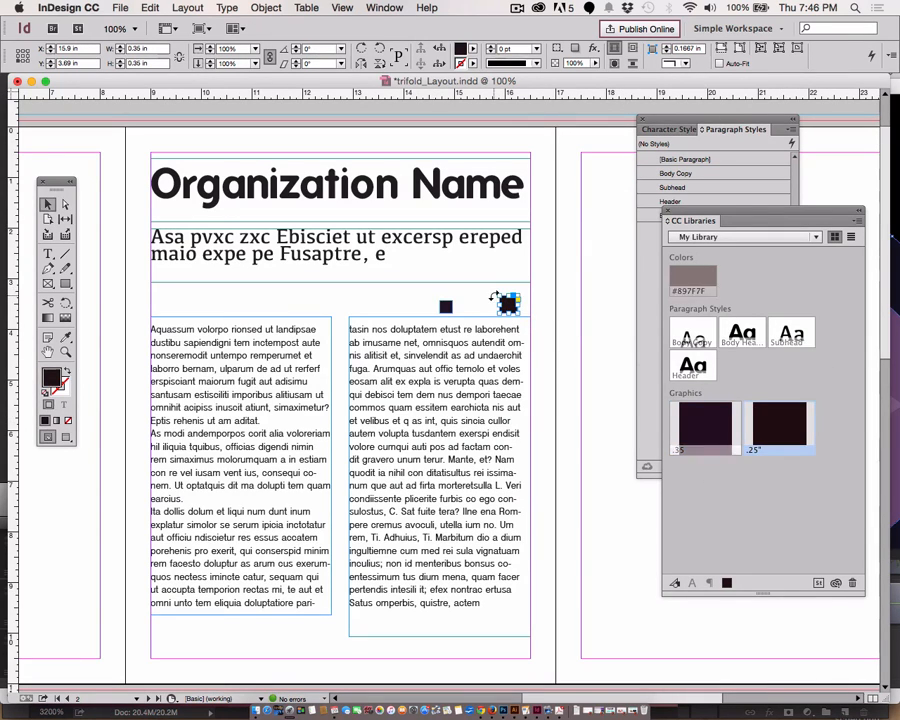
Rename the .25" graphic in My Library as .35", and restore its name to .25"
{"action": "double_click", "coordinate": [754, 450]}
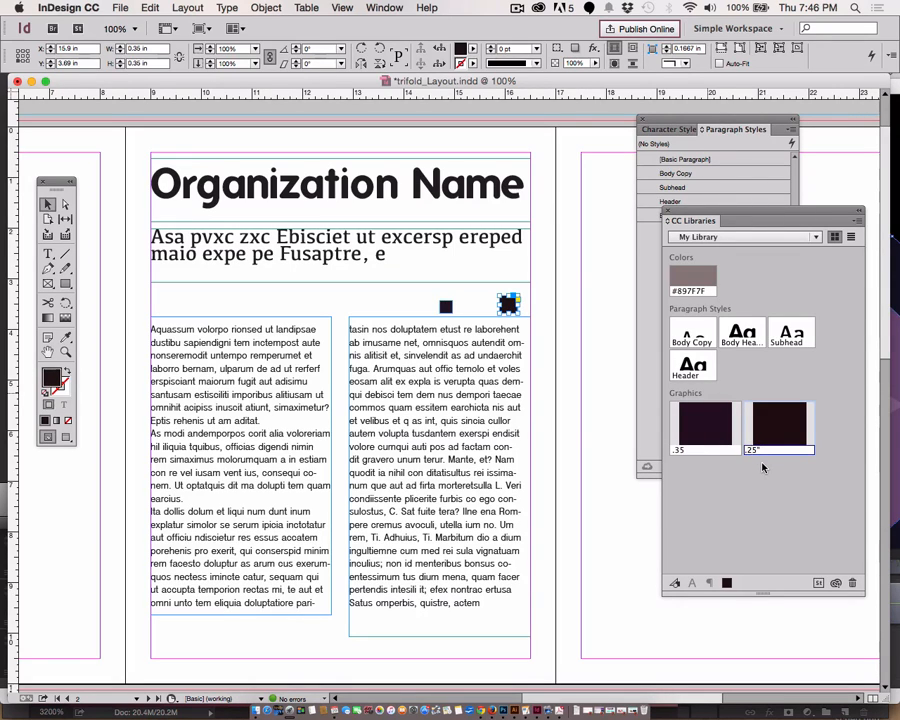
{"action": "left_click", "coordinate": [681, 453]}
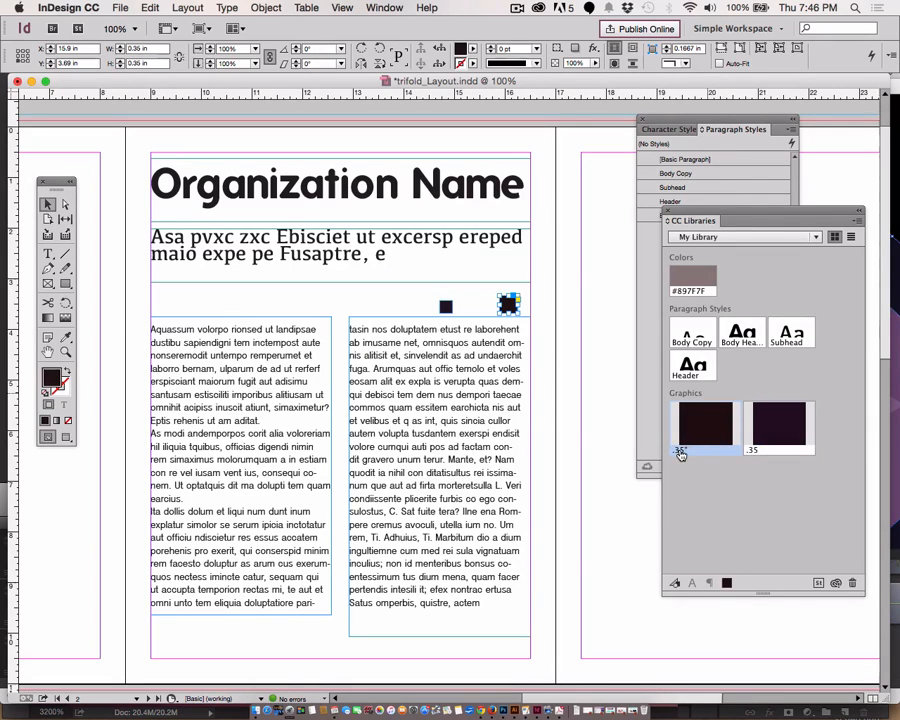
{"action": "double_click", "coordinate": [681, 454]}
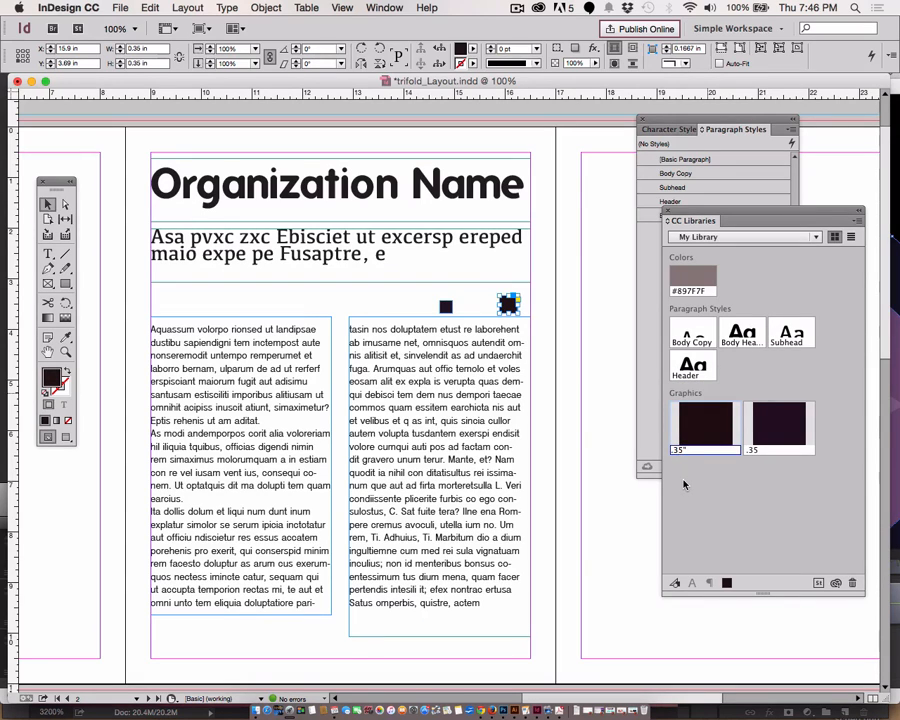
{"action": "left_click", "coordinate": [443, 298]}
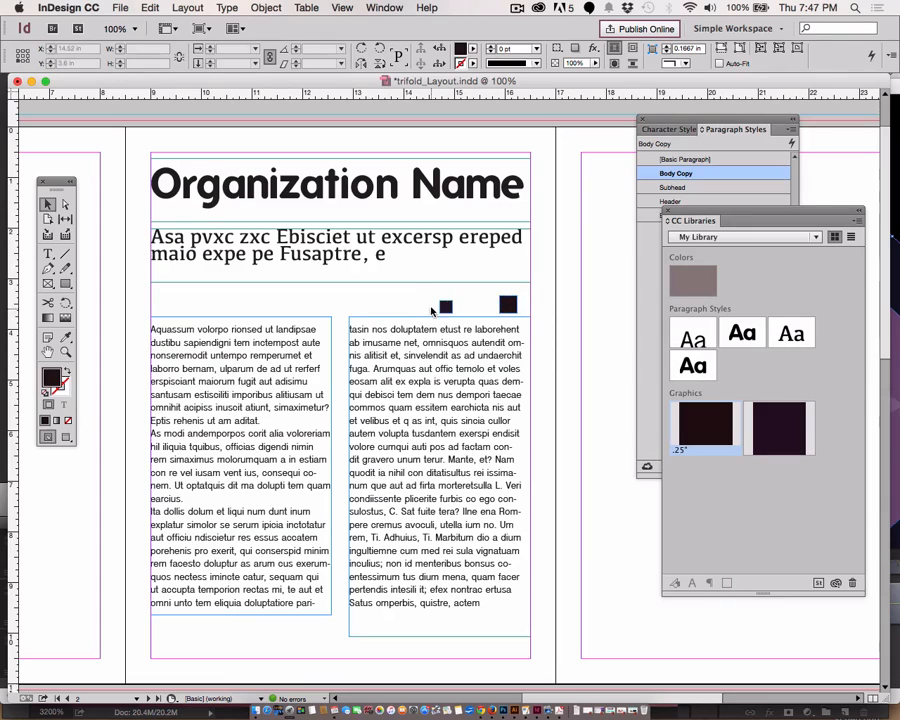
Delete both squares above the second body column and preview the page without guides and frame edges
{"action": "left_click_drag", "start_coordinate": [445, 306], "coordinate": [507, 301]}
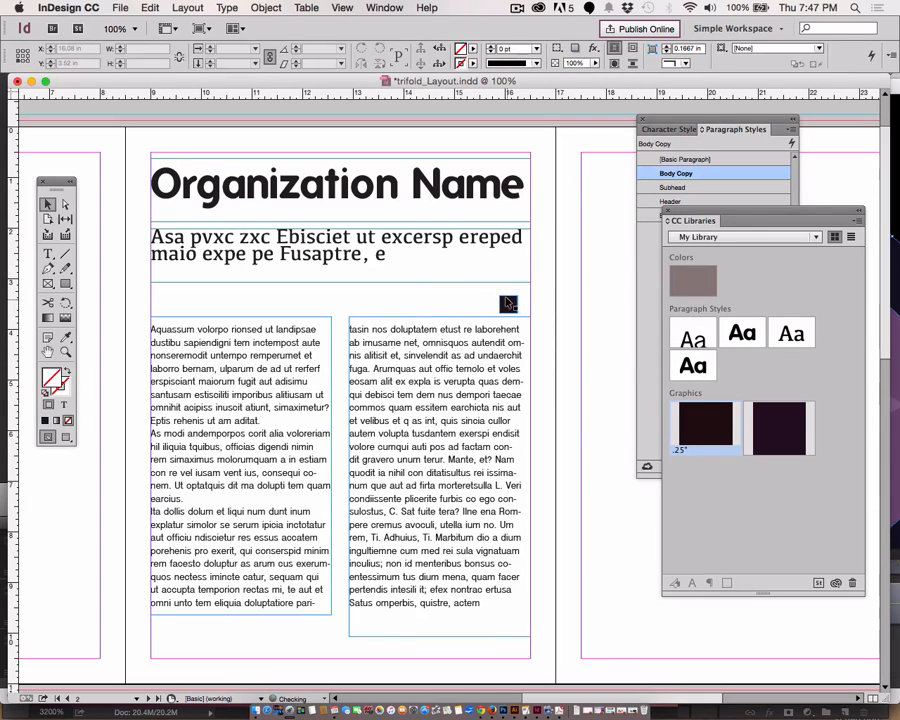
{"action": "key", "text": "Delete"}
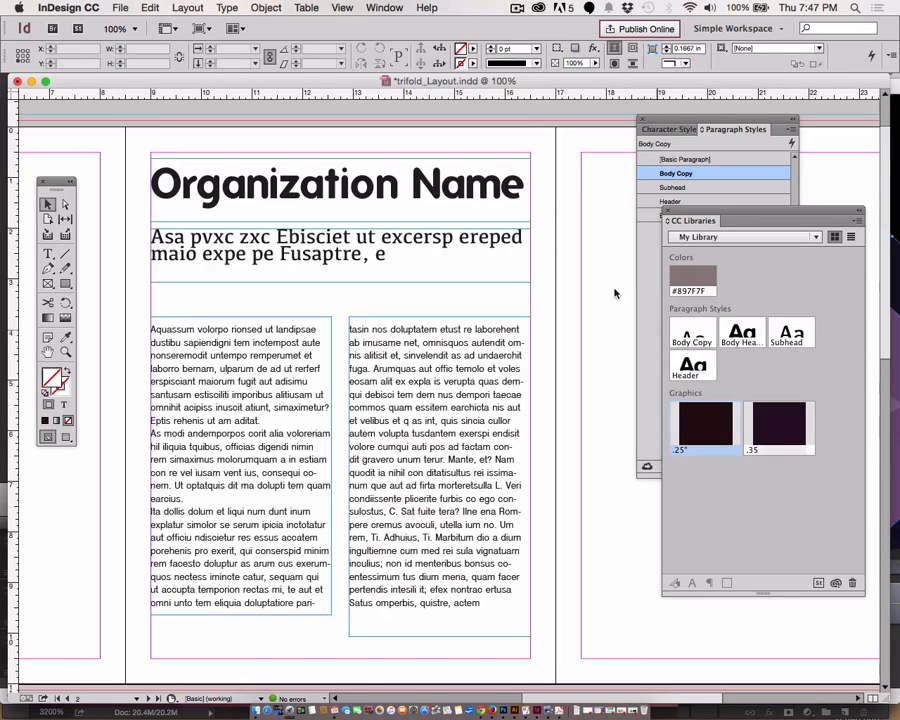
{"action": "left_click", "coordinate": [66, 438]}
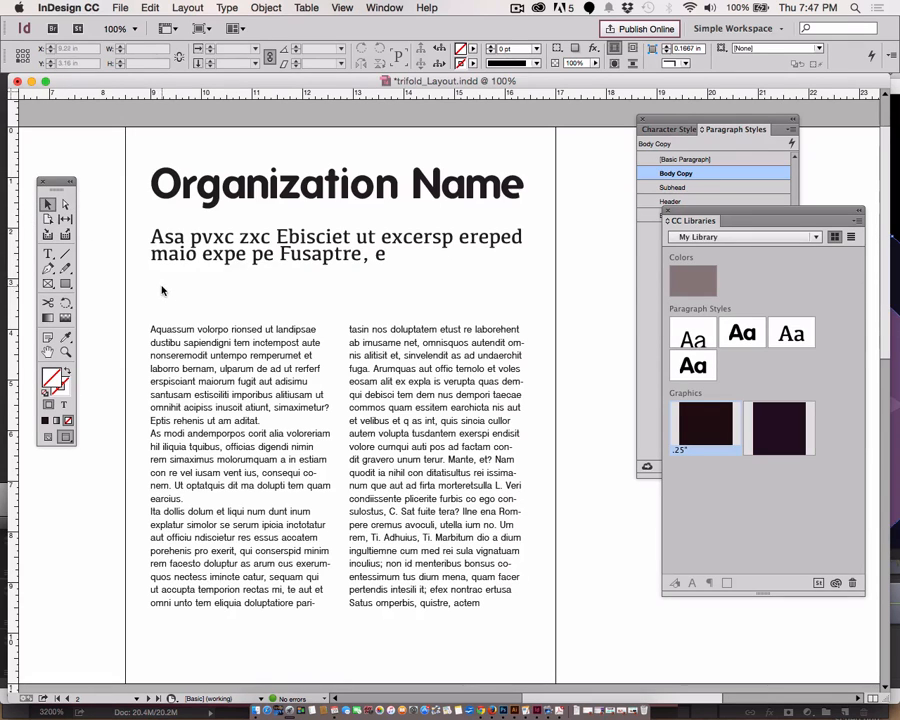
Leave the preview and shift the gap between the subhead and the body columns up about 0.18 in with the Gap tool
{"action": "left_click", "coordinate": [189, 342]}
{"action": "key", "text": "w"}
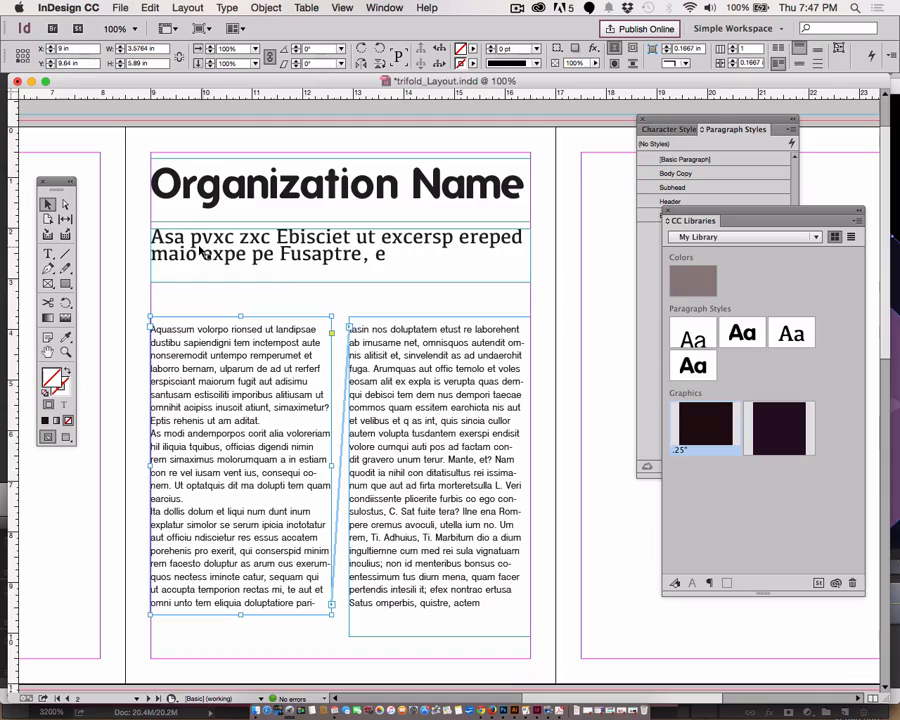
{"action": "left_click", "coordinate": [65, 218]}
{"action": "mouse_move", "coordinate": [213, 298]}
{"action": "left_mouse_down"}
{"action": "mouse_move", "coordinate": [214, 280]}
{"action": "mouse_move", "coordinate": [215, 368]}
{"action": "mouse_move", "coordinate": [210, 294]}
{"action": "left_mouse_up"}
{"action": "left_click", "coordinate": [47, 204]}
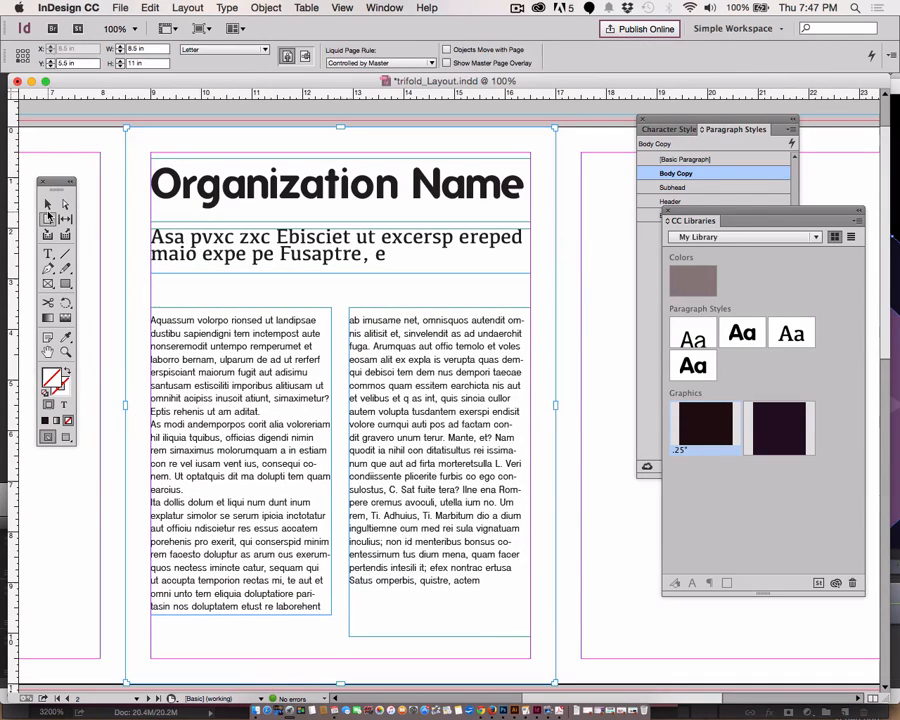
Move both body columns together up about 0.28 in, closer to the subhead, and deselect them
{"action": "left_click", "coordinate": [200, 375]}
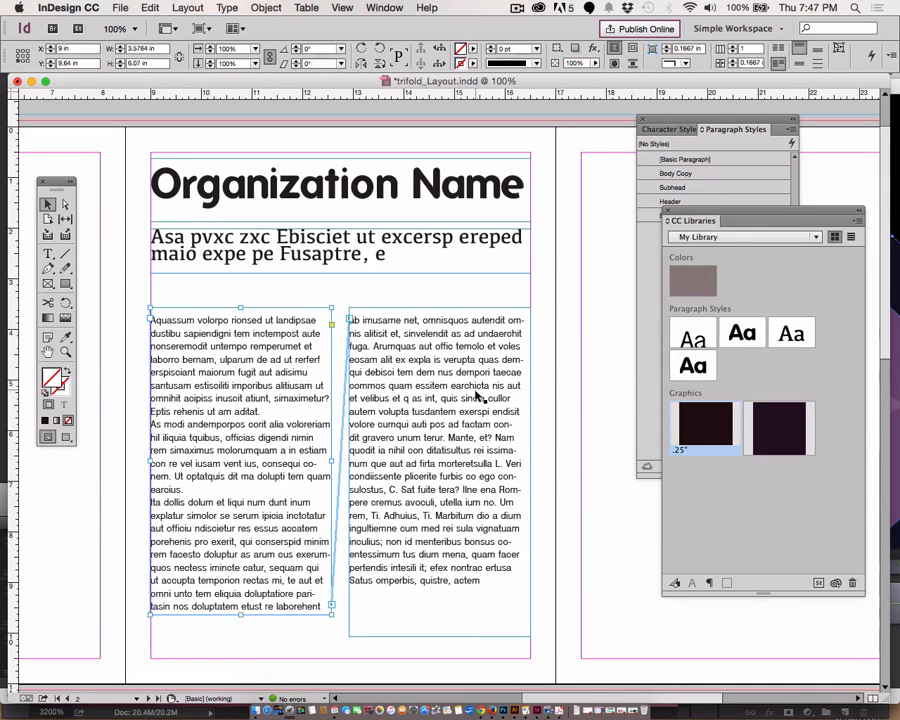
{"action": "left_click", "coordinate": [463, 409], "text": "shift"}
{"action": "key", "text": "shift+Up"}
{"action": "key", "text": "shift+Up"}
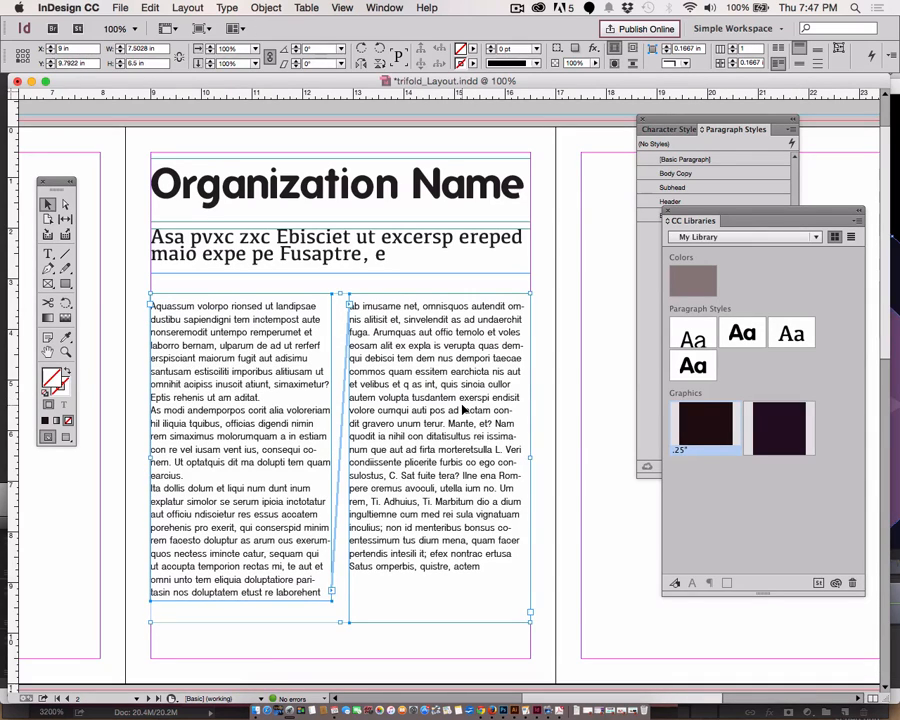
{"action": "left_click", "coordinate": [327, 639]}
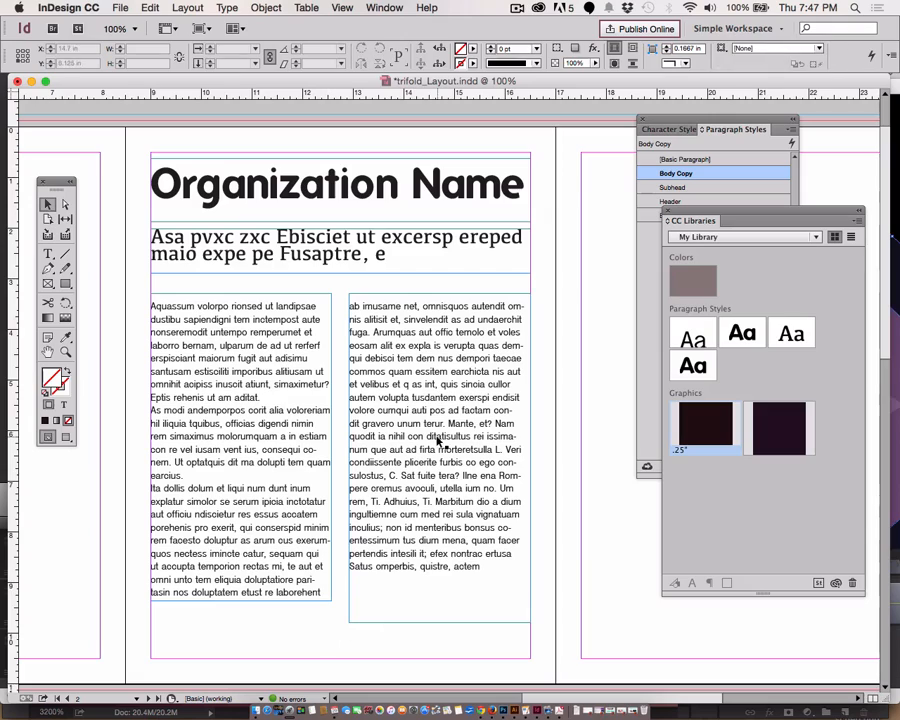
Preview the page without guides and examine the spacing between the heading, subhead, body columns and page edges
{"action": "key", "text": "w"}
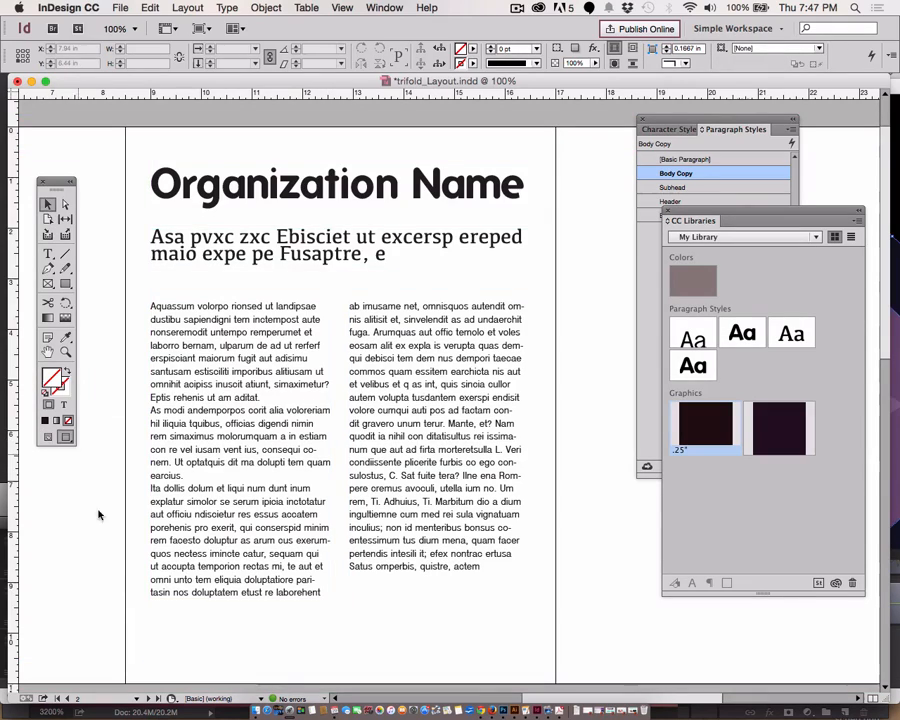
{"action": "scroll", "coordinate": [119, 590], "scroll_direction": "down", "scroll_amount": 5}
{"action": "scroll", "coordinate": [119, 590], "scroll_direction": "up", "scroll_amount": 3}
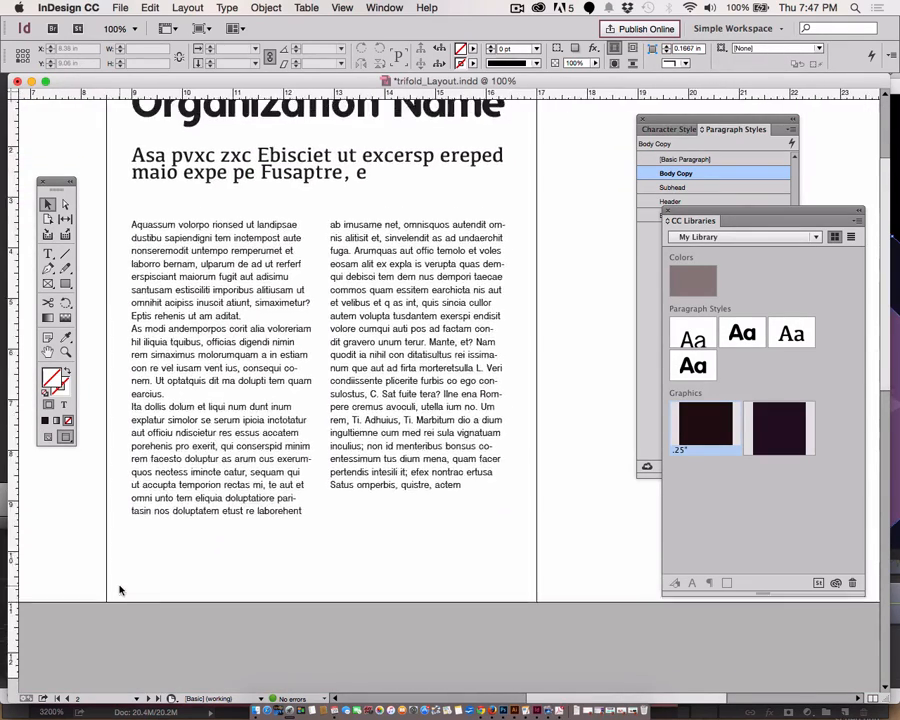
{"action": "scroll", "coordinate": [119, 590], "scroll_direction": "right", "scroll_amount": 2}
{"action": "scroll", "coordinate": [119, 590], "scroll_direction": "left", "scroll_amount": 2}
{"action": "scroll", "coordinate": [119, 590], "scroll_direction": "up", "scroll_amount": 5}
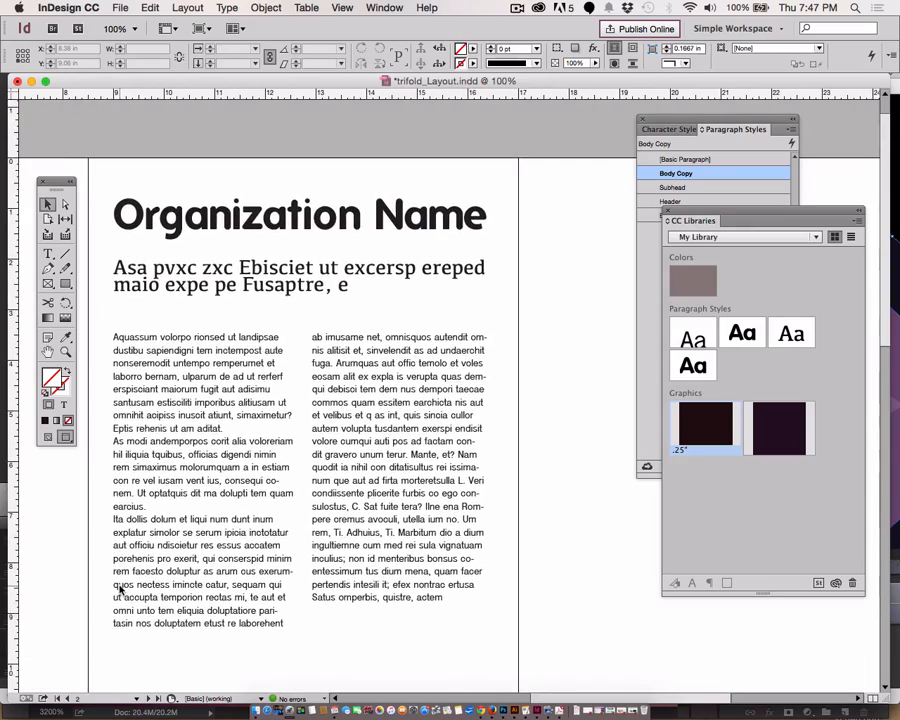
{"action": "scroll", "coordinate": [119, 590], "scroll_direction": "down", "scroll_amount": 1}
{"action": "scroll", "coordinate": [119, 590], "scroll_direction": "left", "scroll_amount": 1}
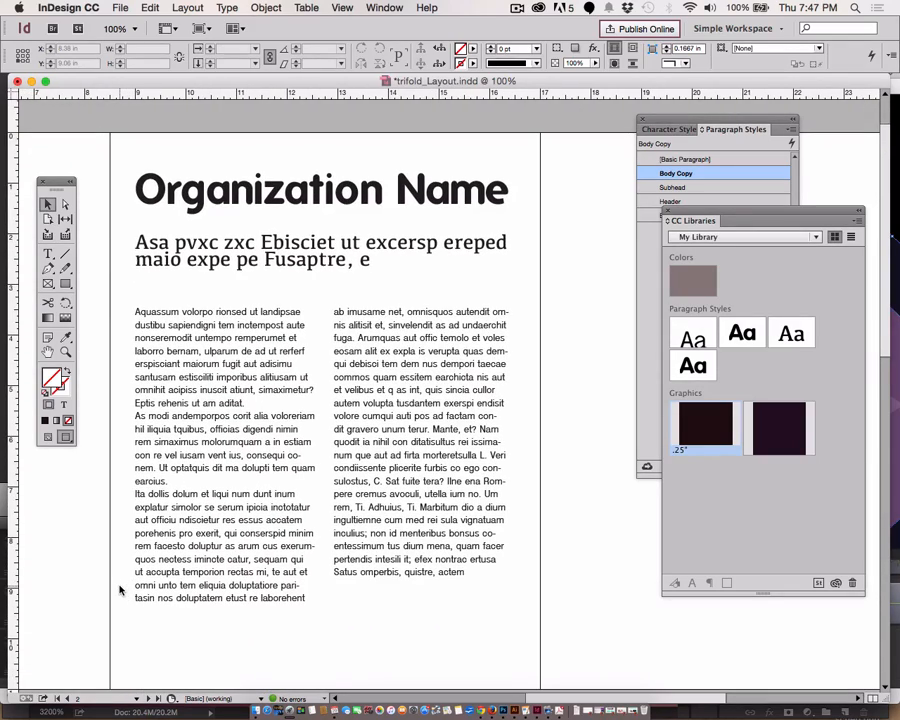